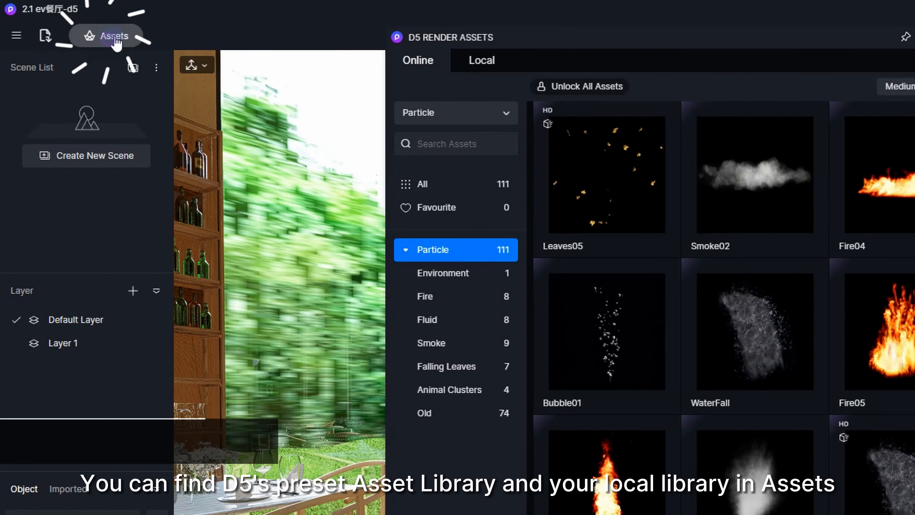
Browse the online model and particle assets and the local asset library, and close the library.
left_click(459, 114)
left_click(461, 141)
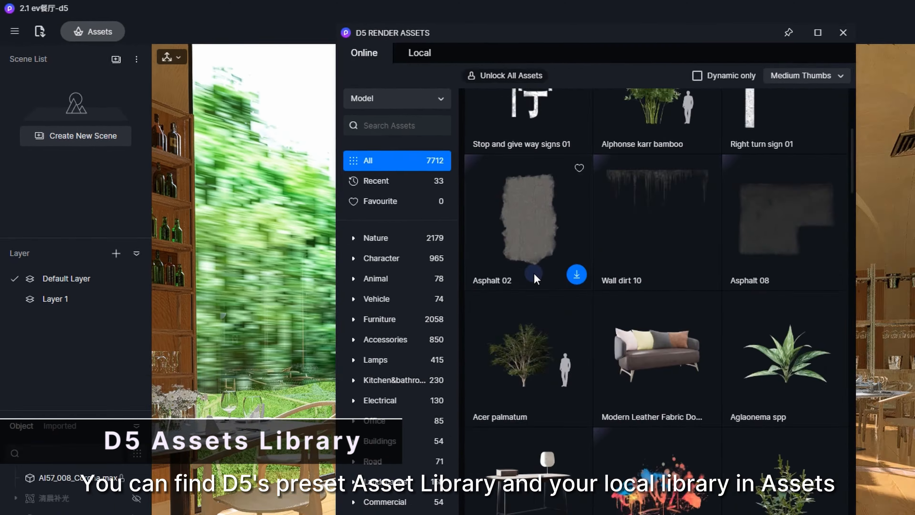
left_click(295, 77)
left_click(290, 109)
scroll(388, 213, "down", 9)
left_click(293, 76)
left_click(288, 124)
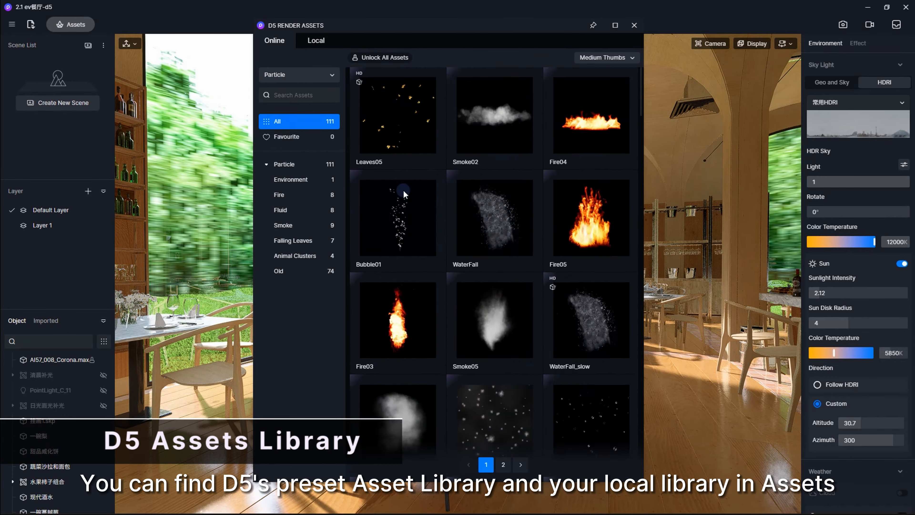
scroll(398, 192, "down", 9)
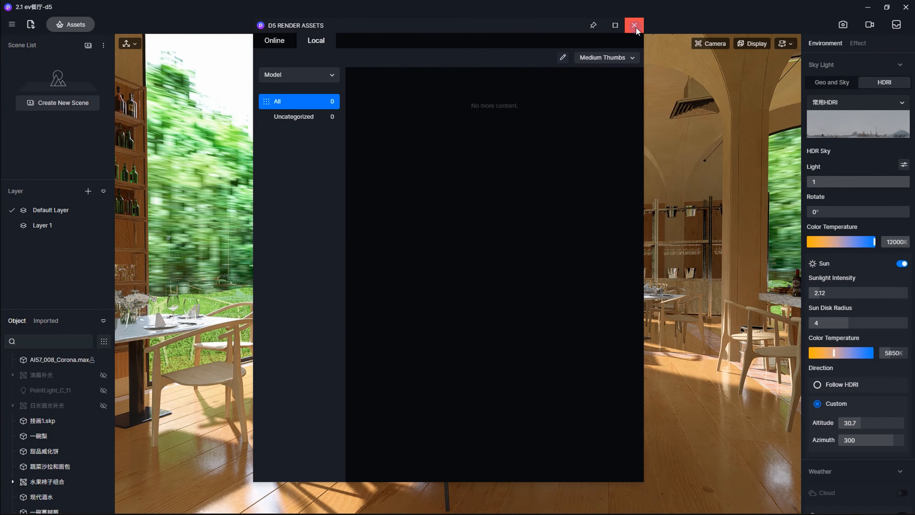
left_click(634, 25)
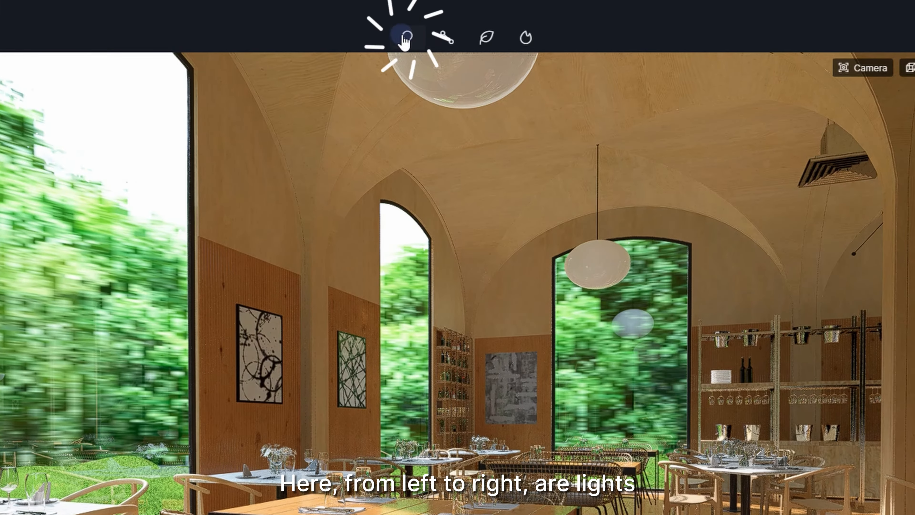
Look through the light, path, vegetation and particle tools.
left_click(403, 36)
left_click(448, 44)
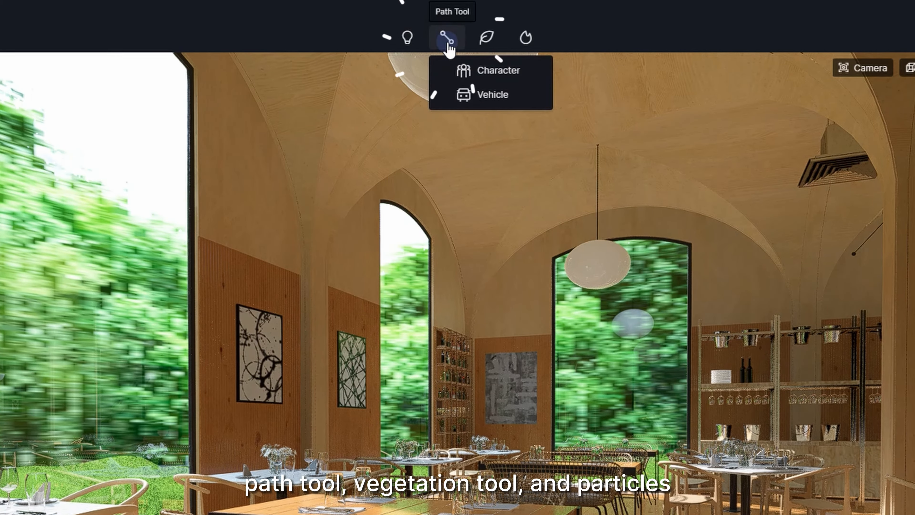
left_click(486, 45)
left_click(527, 41)
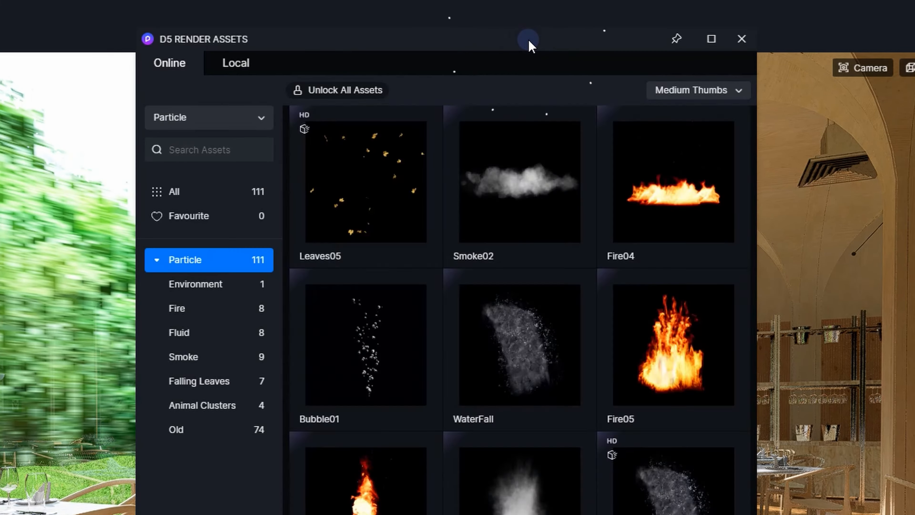
left_click(55, 57)
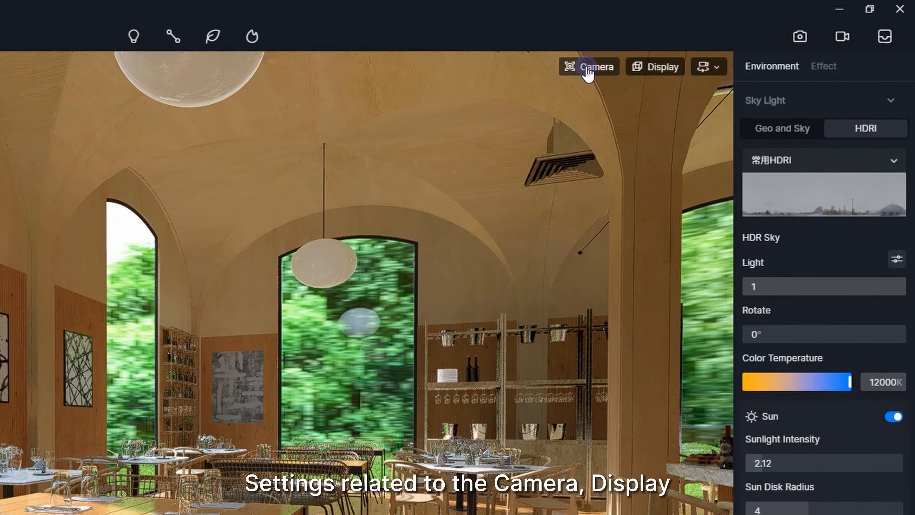
View the viewport's camera, display and navigation settings one after another.
left_click(708, 46)
left_click(664, 70)
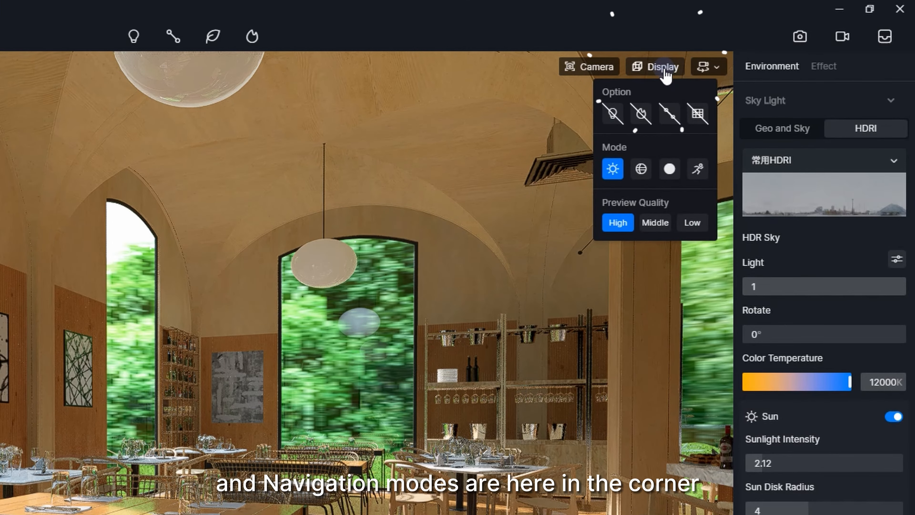
left_click(717, 69)
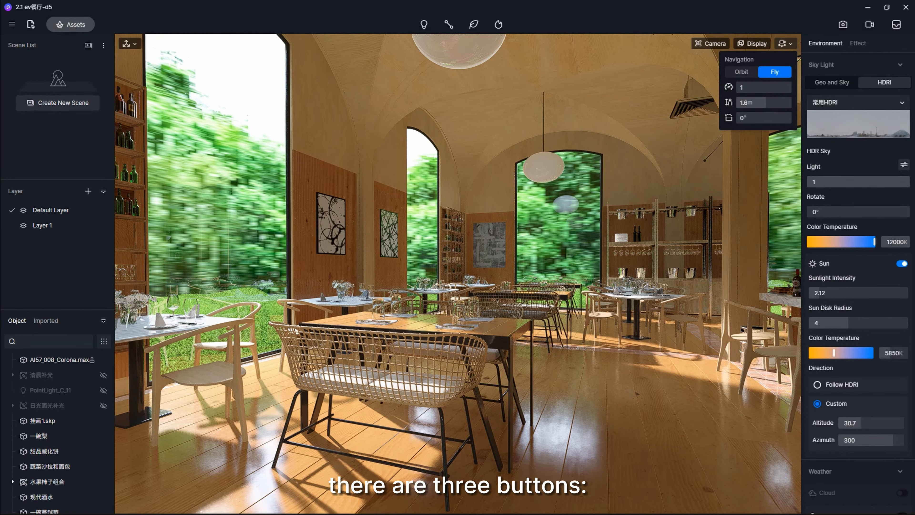
View the image rendering mode, the video editing mode and the render queue.
left_click(842, 25)
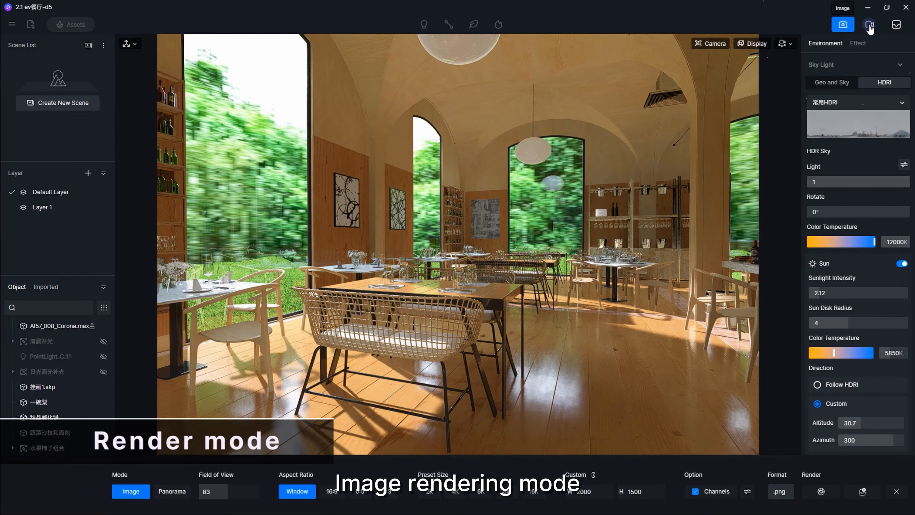
left_click(869, 25)
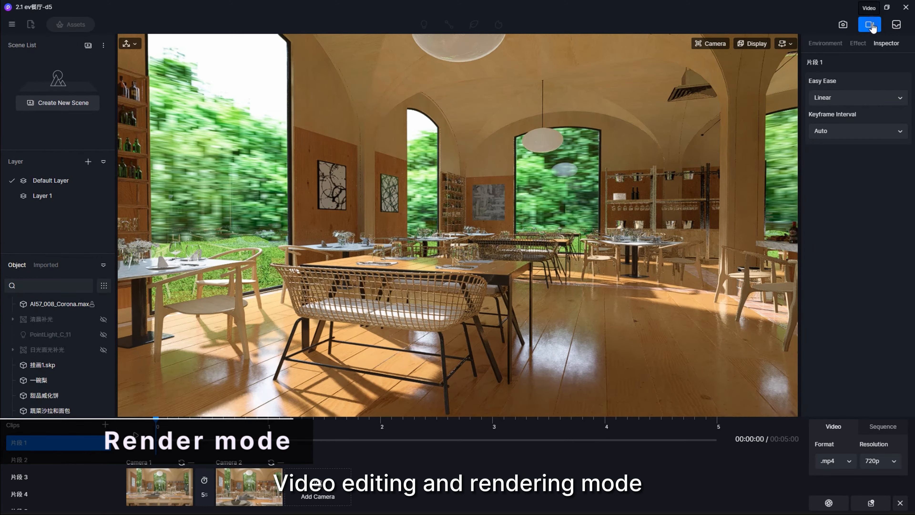
left_click(896, 24)
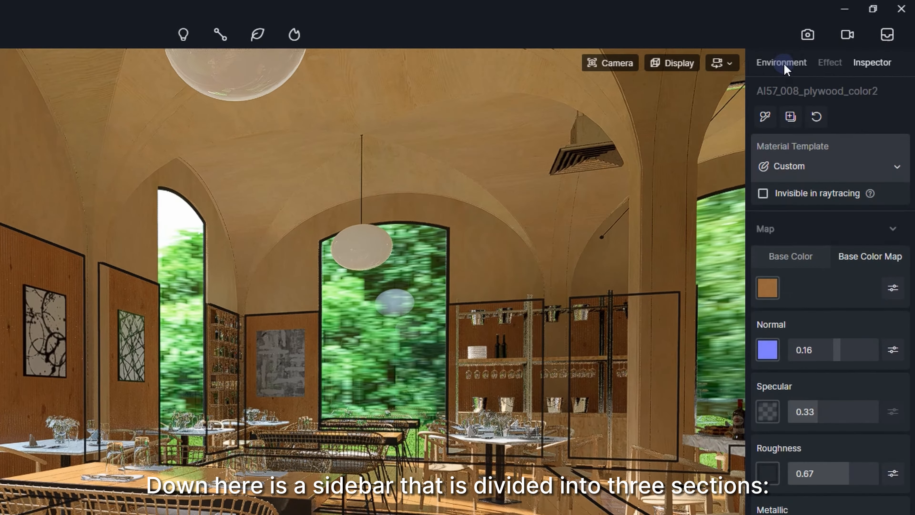
Review the environment settings, the effect settings and the inspector for the selected plywood material.
left_click(798, 55)
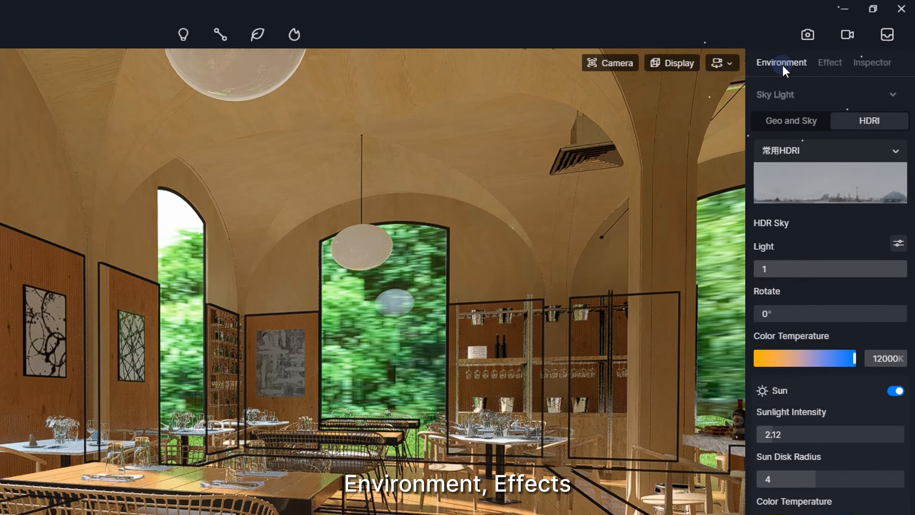
left_click(840, 55)
left_click(871, 63)
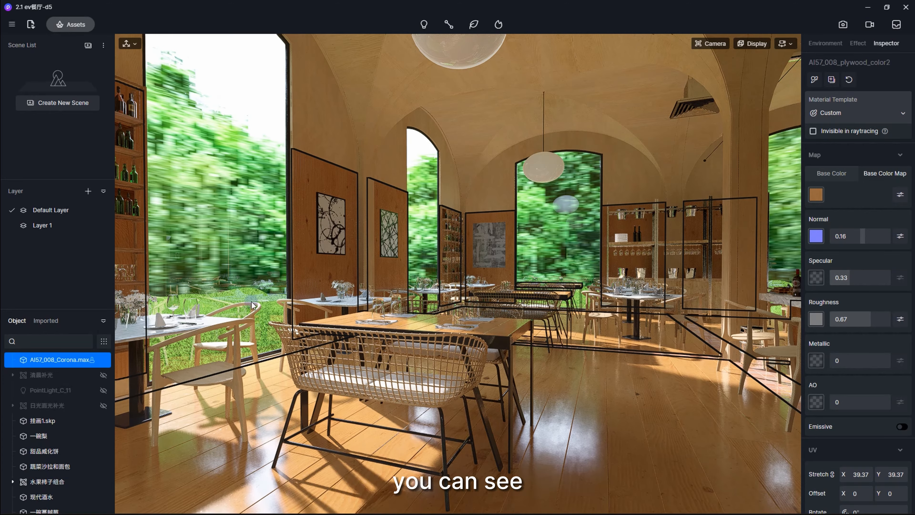
Turn the view and fly forward to the place setting on the wooden dining table.
right_click_drag(256, 322, 454, 291)
key("w")
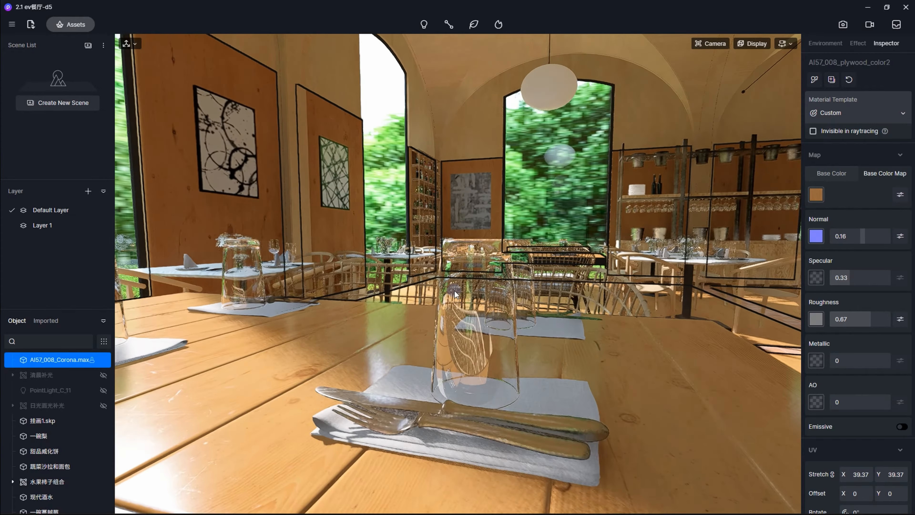
Switch the navigation to Orbit mode and pan, rotate and zoom the view around the wooden dining table.
left_click(785, 44)
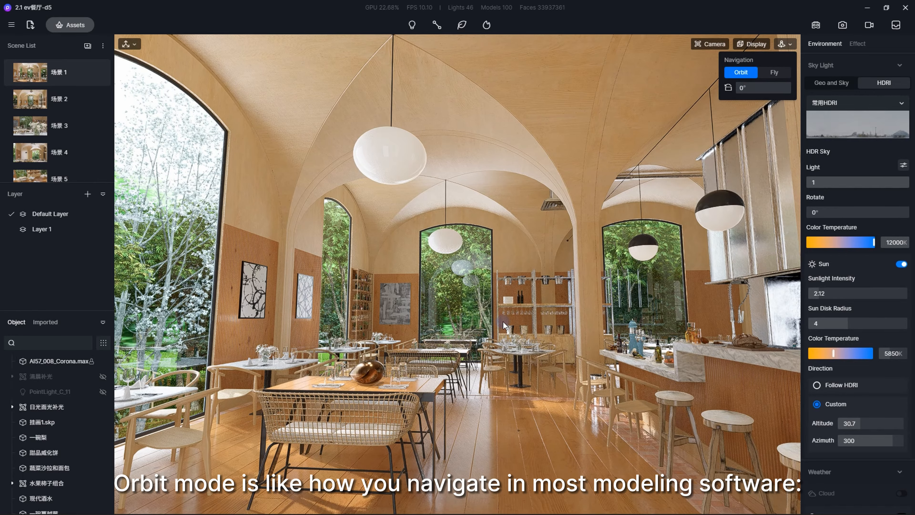
middle_click_drag(505, 324, 448, 366)
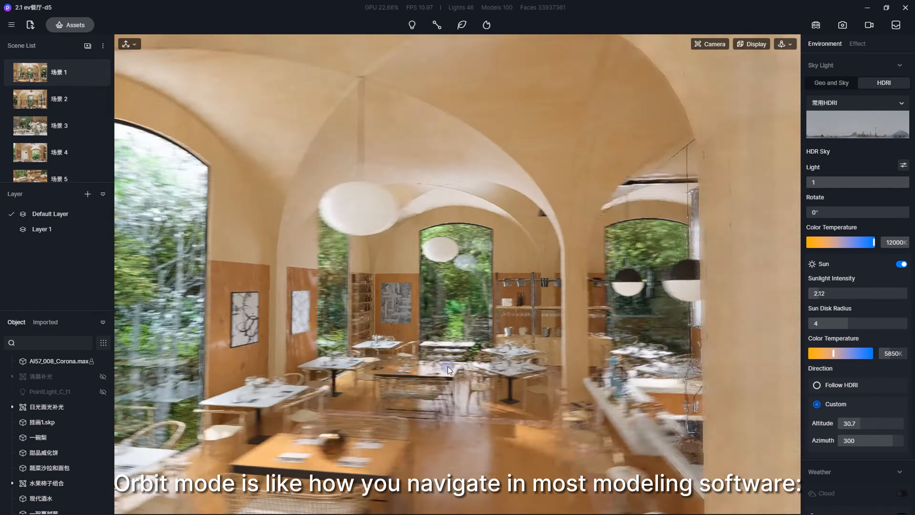
right_click_drag(447, 367, 448, 414)
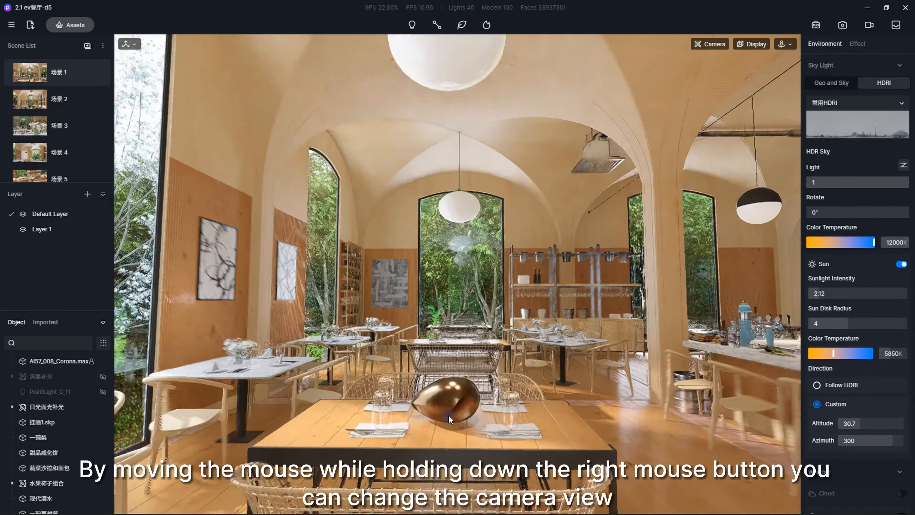
scroll(448, 414, "up", 5)
scroll(445, 395, "down", 8)
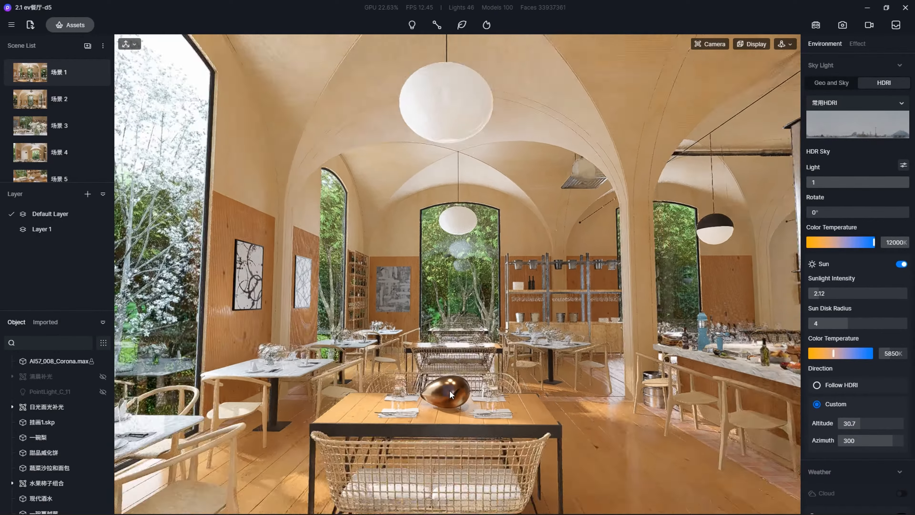
scroll(449, 391, "down", 3)
scroll(452, 389, "up", 8)
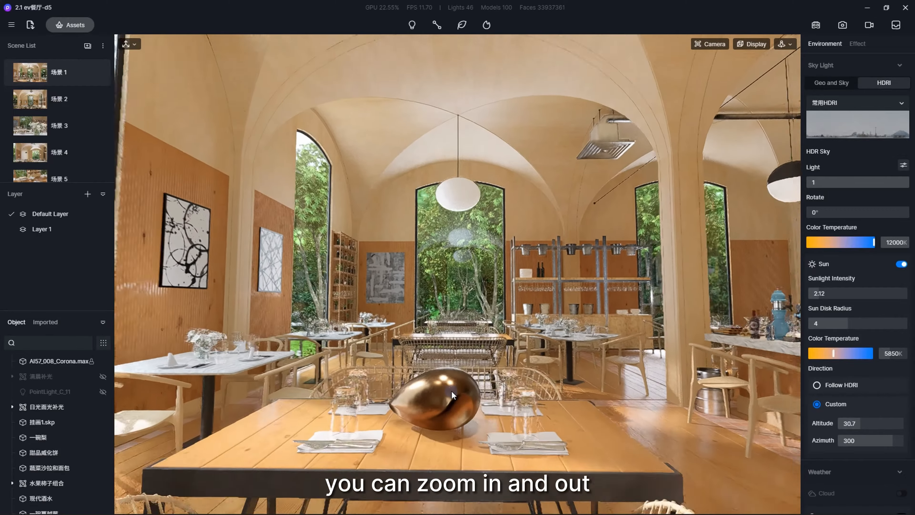
scroll(451, 390, "down", 5)
Switch the navigation to Fly mode, move the camera forward, backward, sideways, up and down, and look around the dining room.
left_click(786, 44)
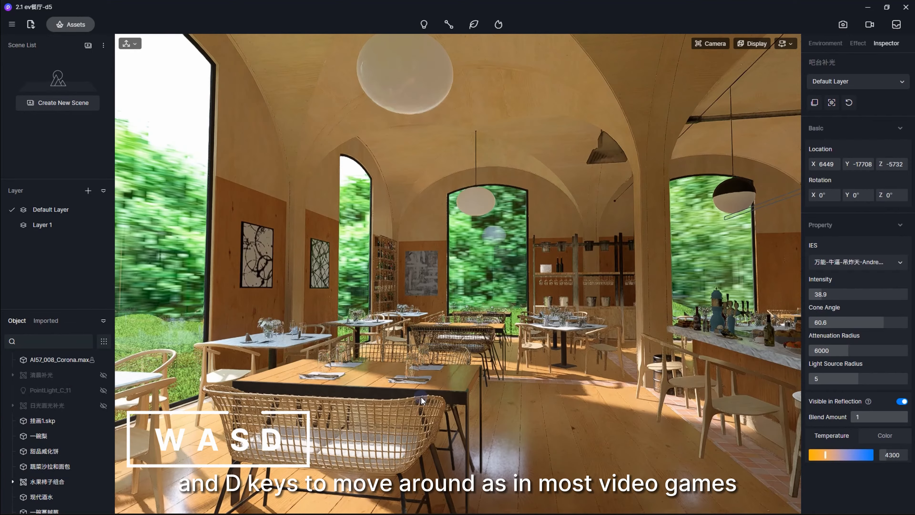
key("w")
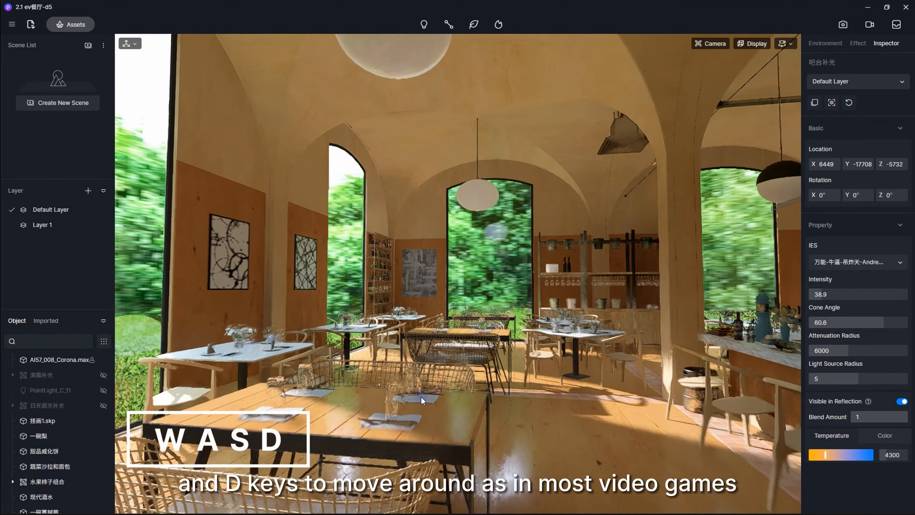
key("s")
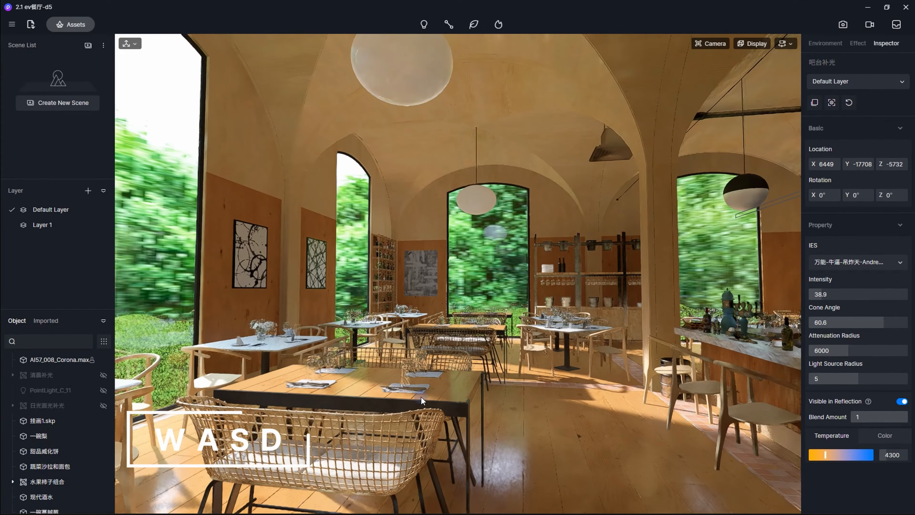
key("a")
key("d")
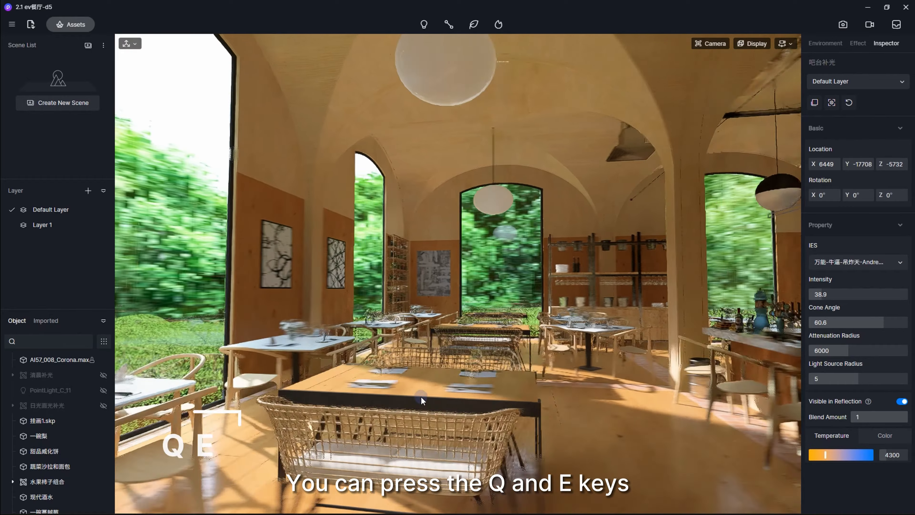
key("a")
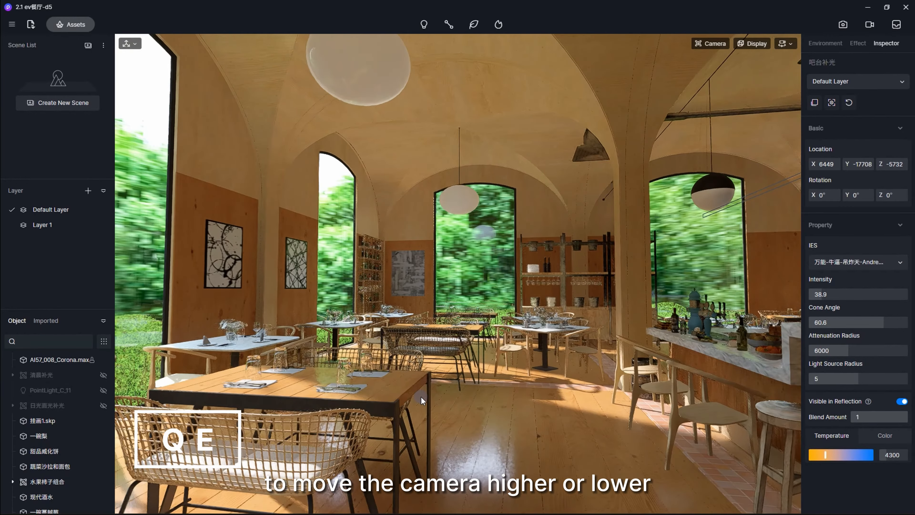
key("q")
key("e")
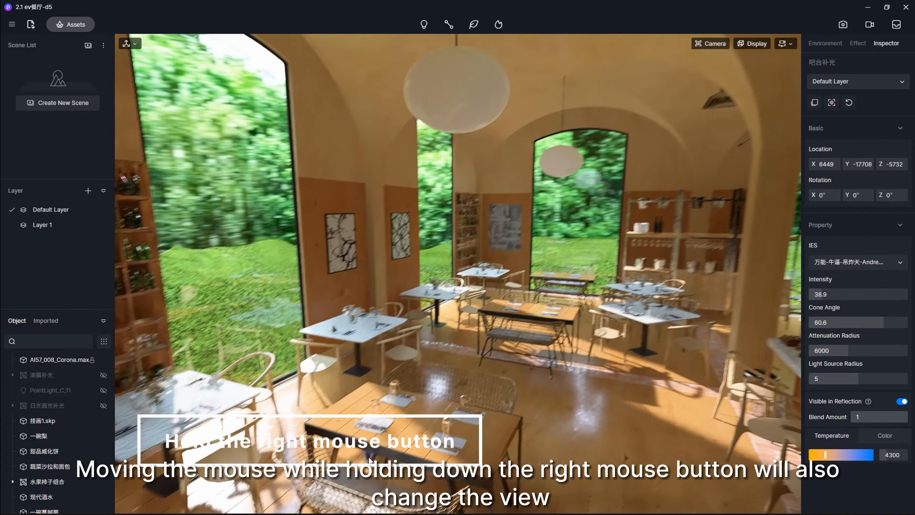
right_click_drag(500, 440, 506, 511)
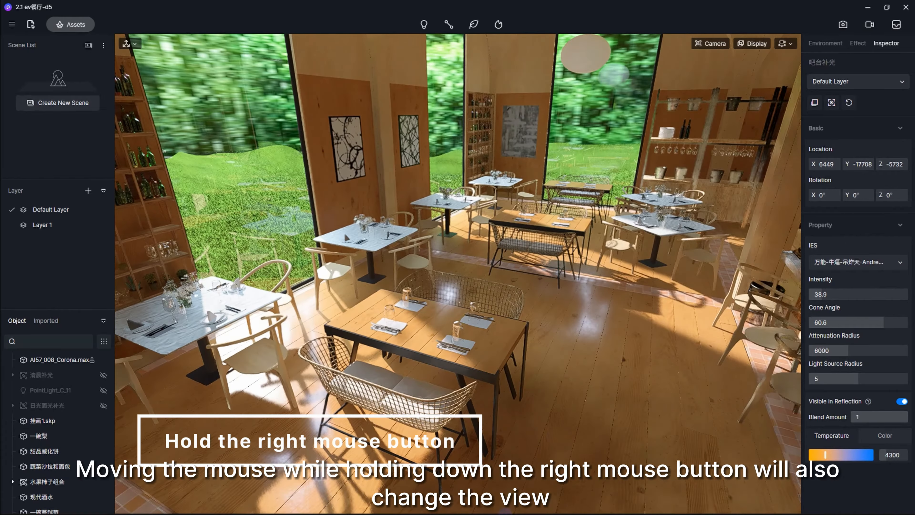
right_click_drag(416, 305, 592, 241)
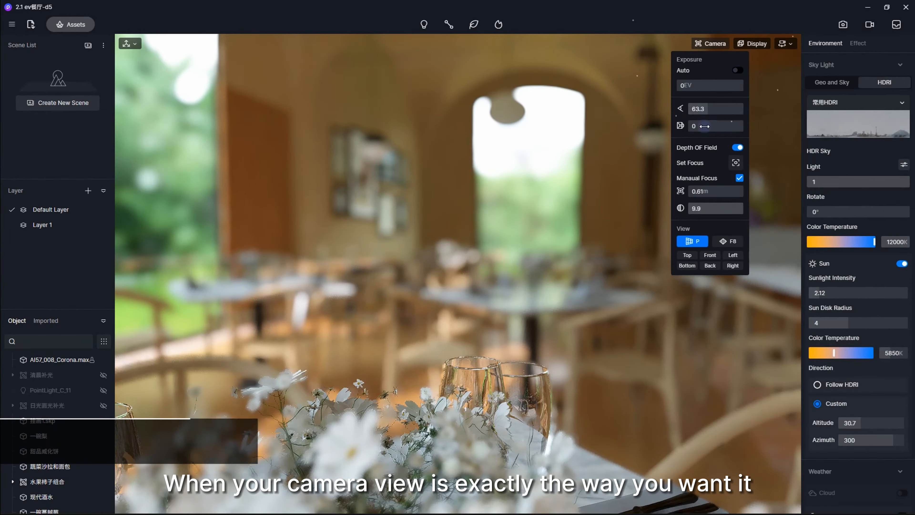
Reduce the camera's manual focus distance to bring the depth-of-field focus nearer than the foreground flowers.
left_click_drag(704, 193, 688, 194)
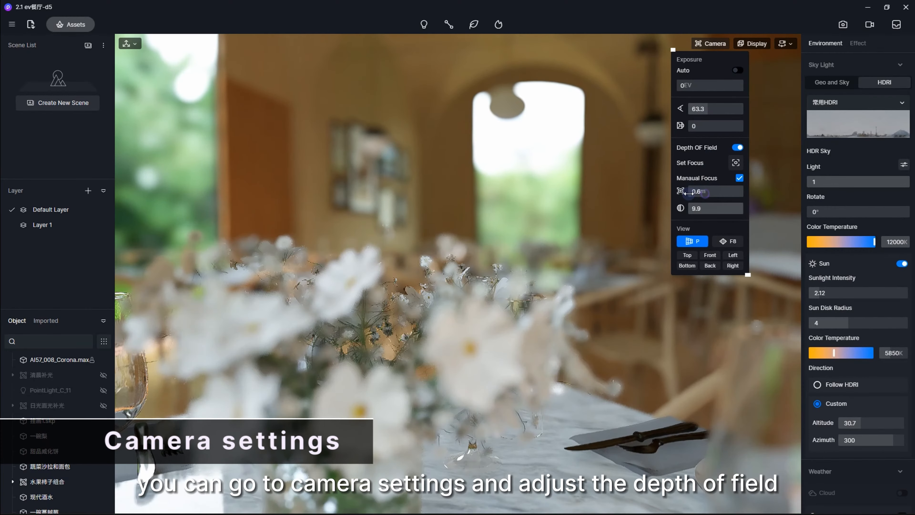
left_click_drag(468, 188, 413, 183)
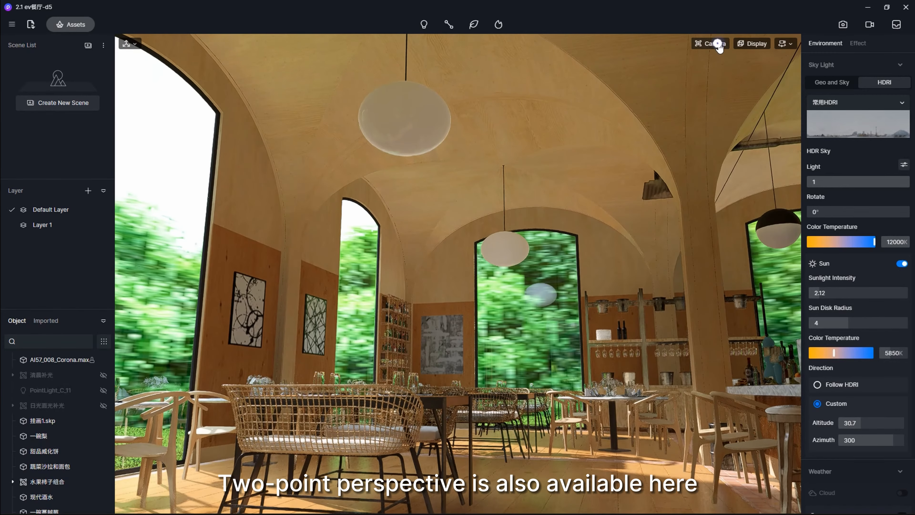
Set the camera view to two-point perspective and save the camera position as a new scene.
left_click(718, 44)
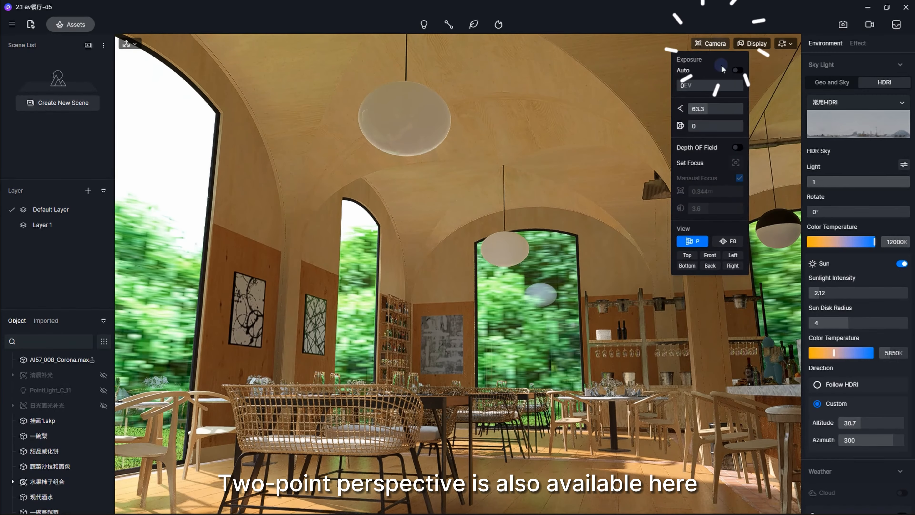
left_click(733, 242)
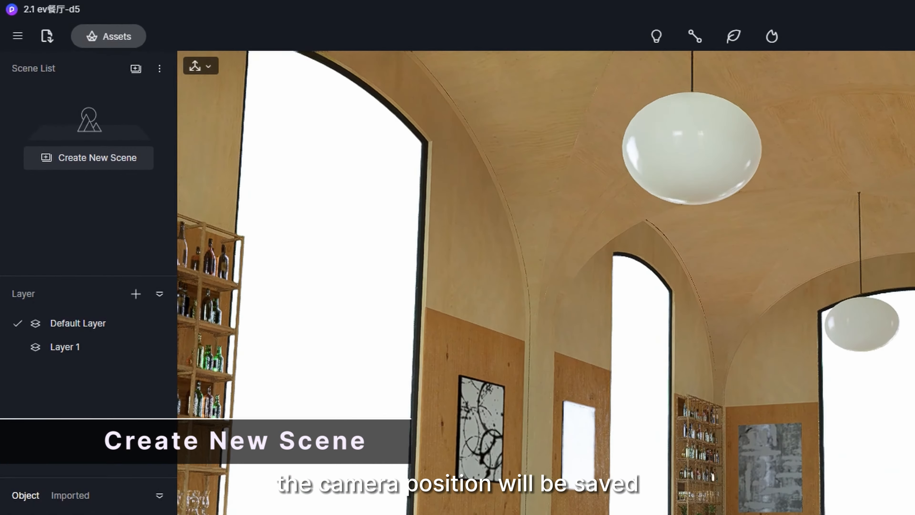
left_click(92, 161)
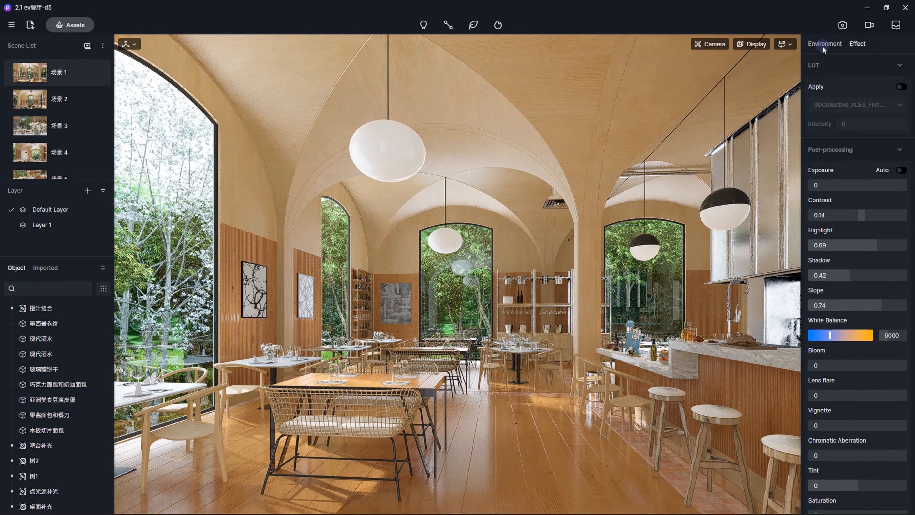
Compare the Geo and Sky and HDRI sky light modes in the environment settings, ending on HDRI.
left_click(824, 45)
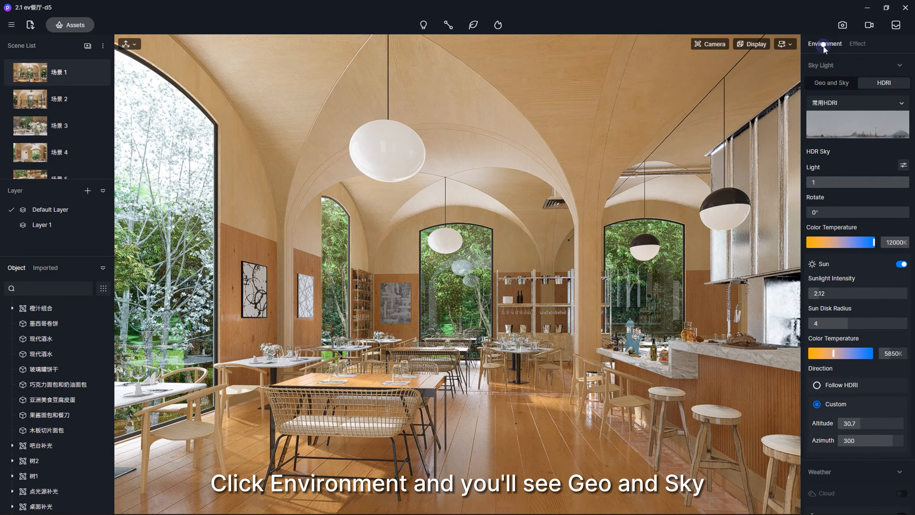
left_click(832, 83)
left_click(884, 84)
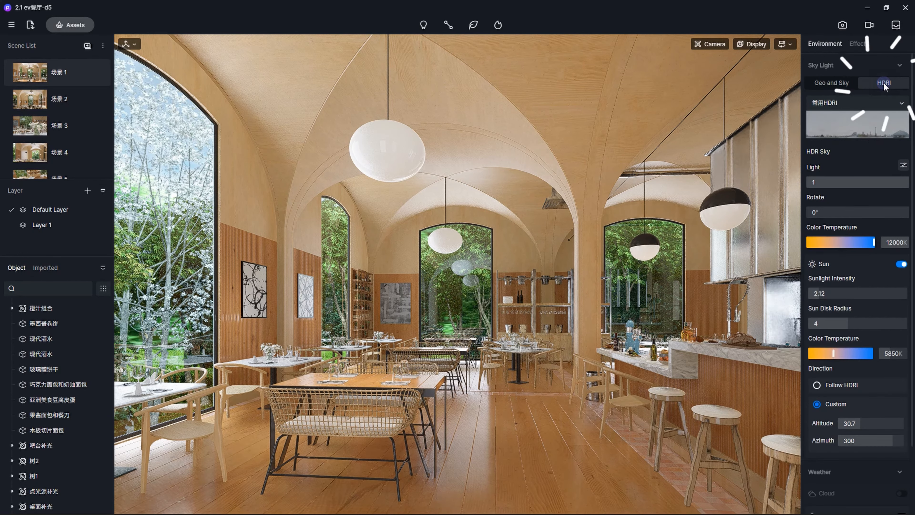
Switch the sky light to Geo and Sky and move the sun to an earlier time of day.
left_click(827, 84)
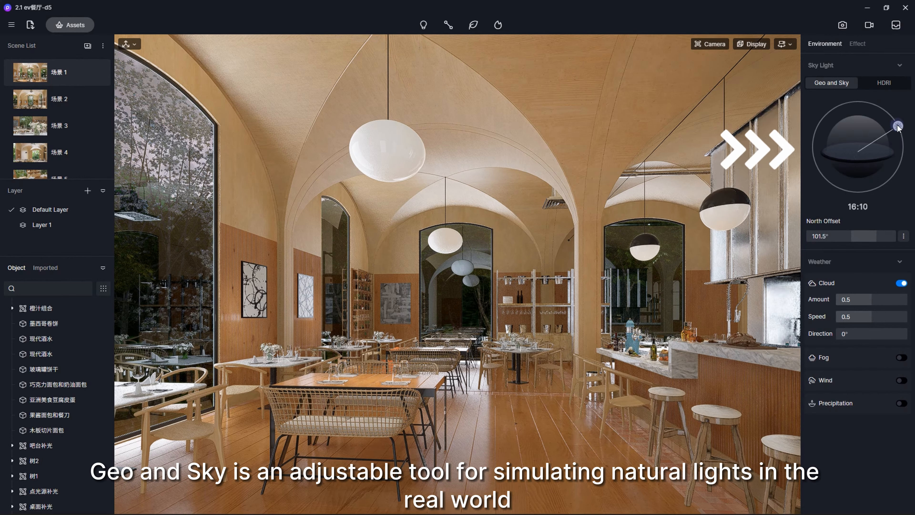
left_click_drag(898, 128, 886, 112)
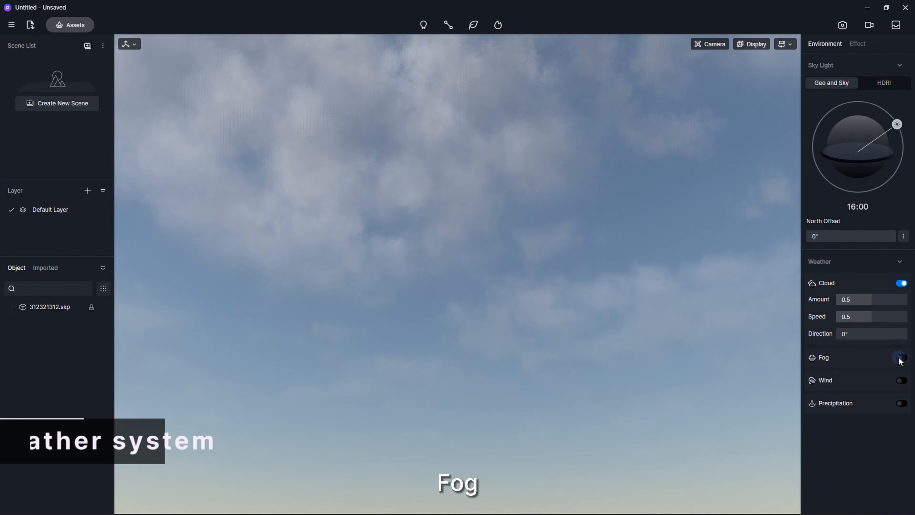
Try the weather toggles on the open sky, and vary the cloud amount, speed and direction.
left_click(901, 357)
left_click(901, 428)
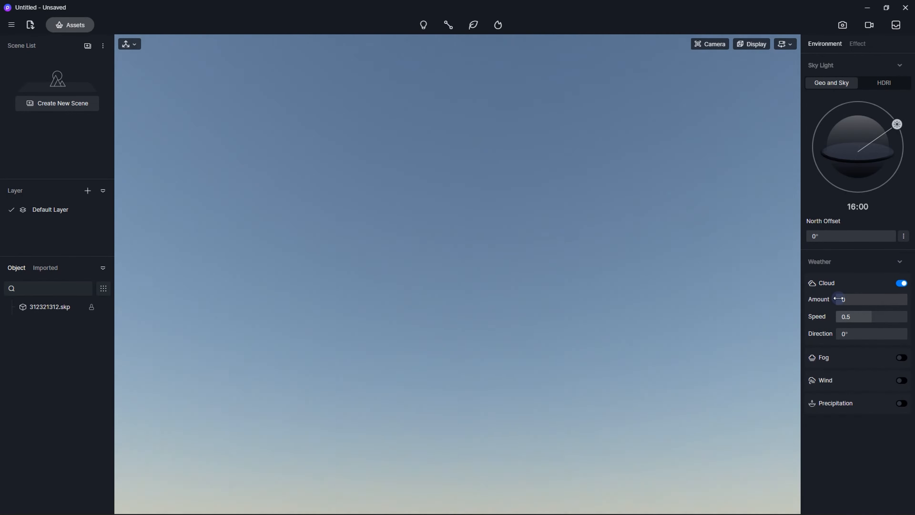
left_click_drag(871, 299, 906, 298)
left_click_drag(845, 316, 899, 316)
mouse_move(847, 332)
left_mouse_down()
mouse_move(880, 336)
mouse_move(848, 331)
left_mouse_up()
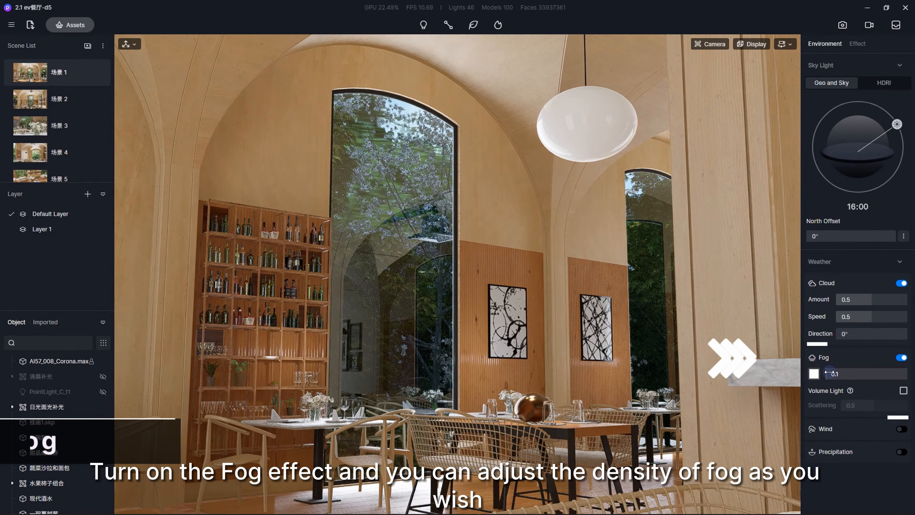
Try a denser fog in the dining room, then turn the fog off.
left_click_drag(873, 374, 854, 374)
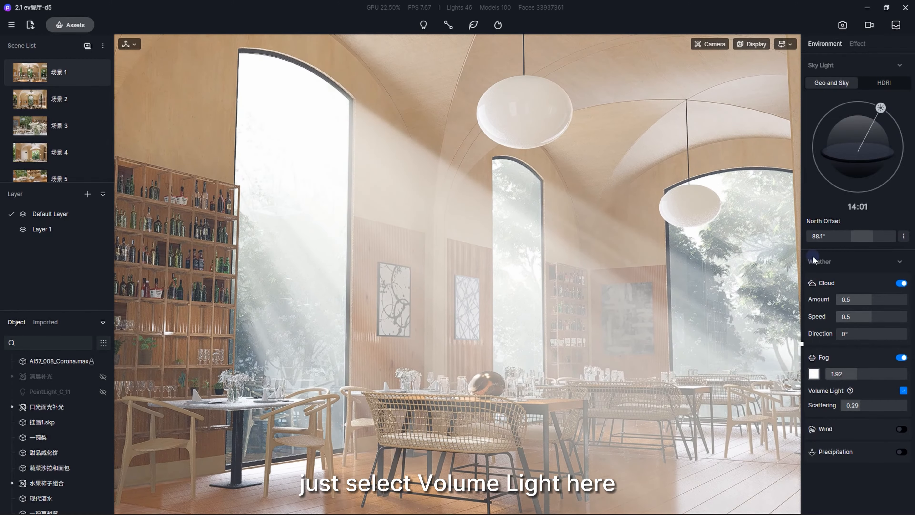
left_click(900, 357)
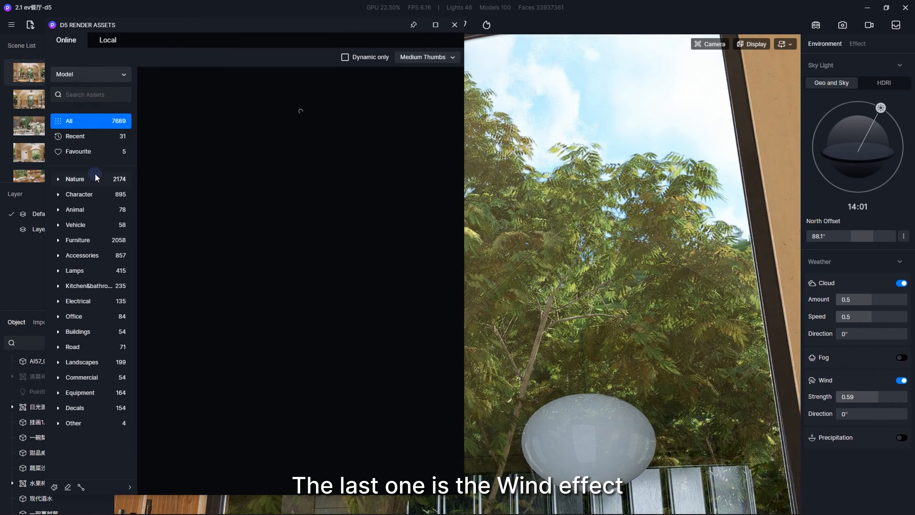
Filter the Nature models in the asset library to dynamic only, then lower the wind strength.
left_click(94, 177)
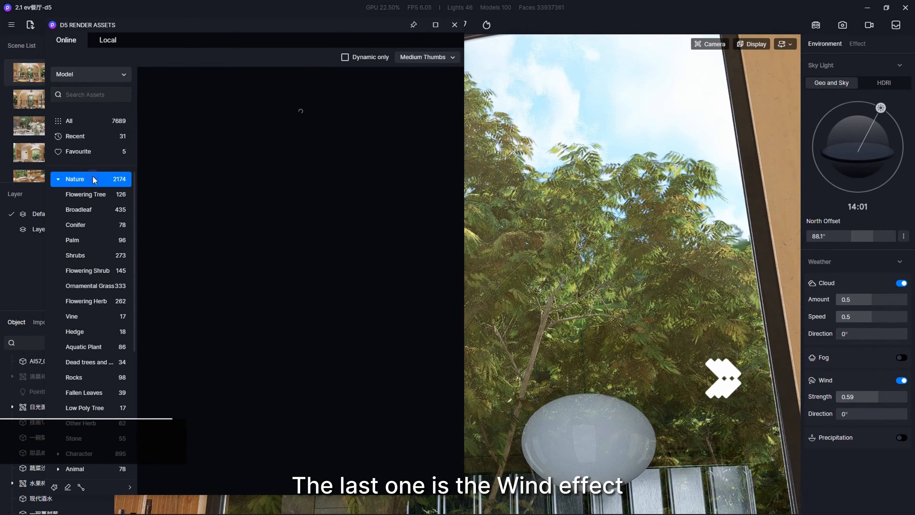
left_click_drag(180, 38, 286, 44)
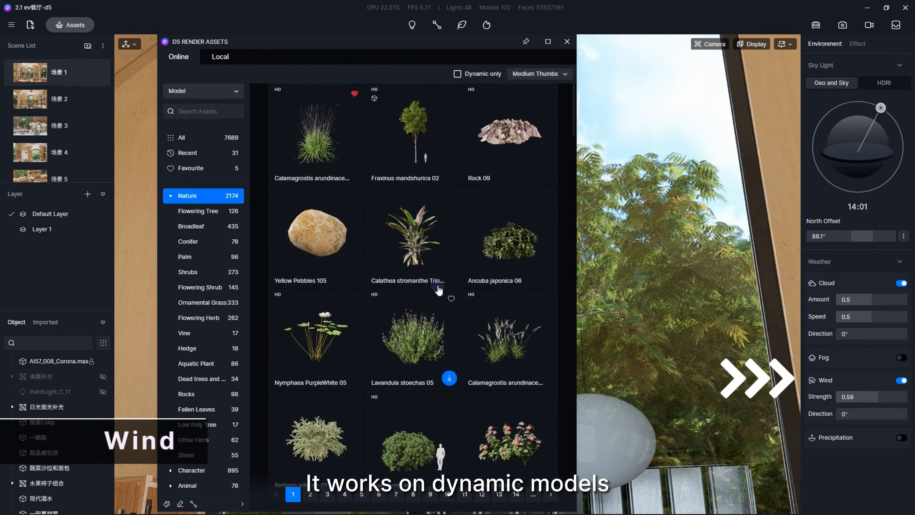
left_click(457, 73)
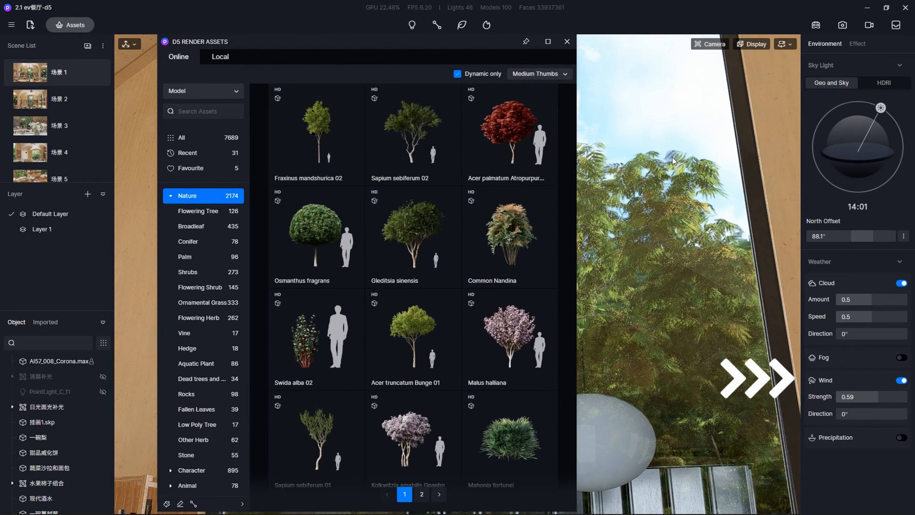
left_click(565, 42)
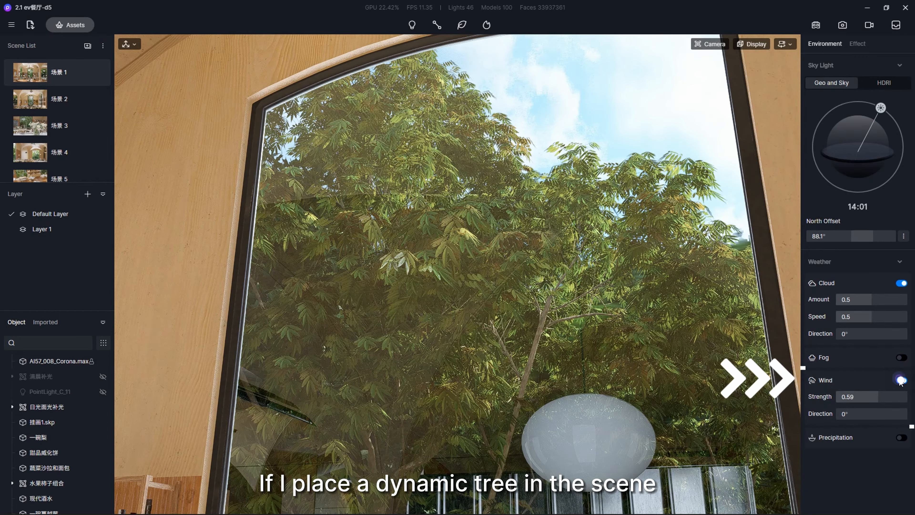
left_click_drag(881, 396, 850, 395)
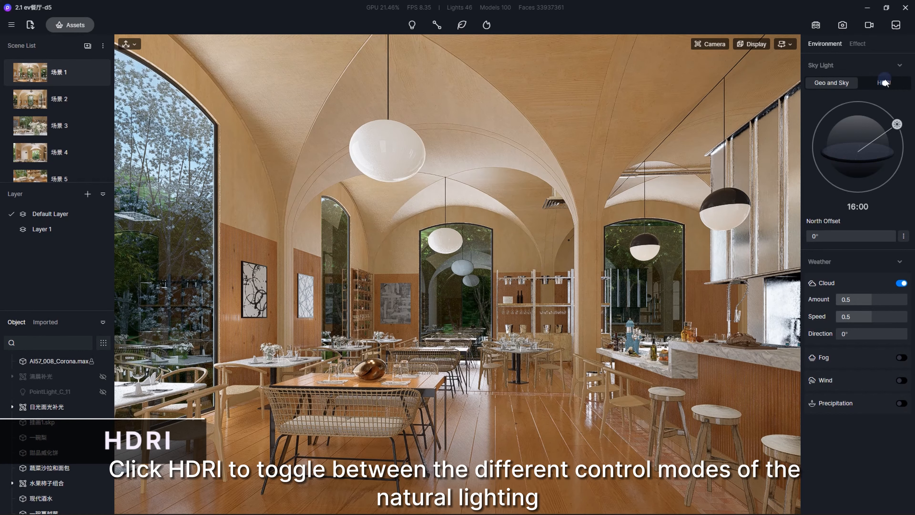
Switch the sky light to HDRI, try default and custom maps, and apply the custom map 常用HDRI.
left_click(884, 83)
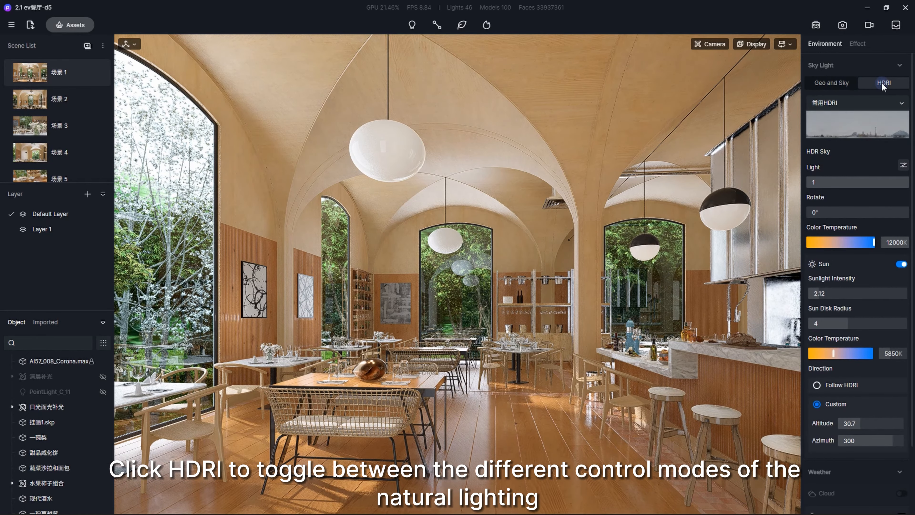
left_click(838, 119)
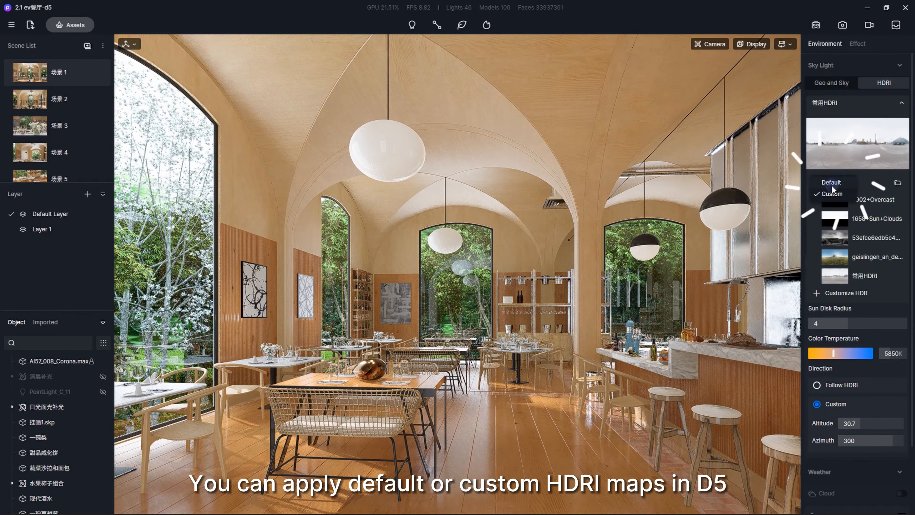
left_click(831, 182)
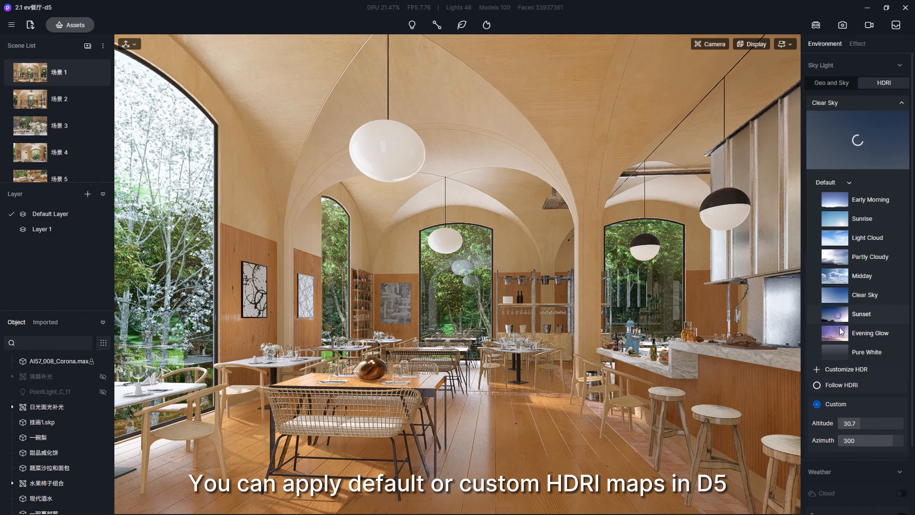
left_click(840, 331)
left_click(831, 182)
left_click(835, 224)
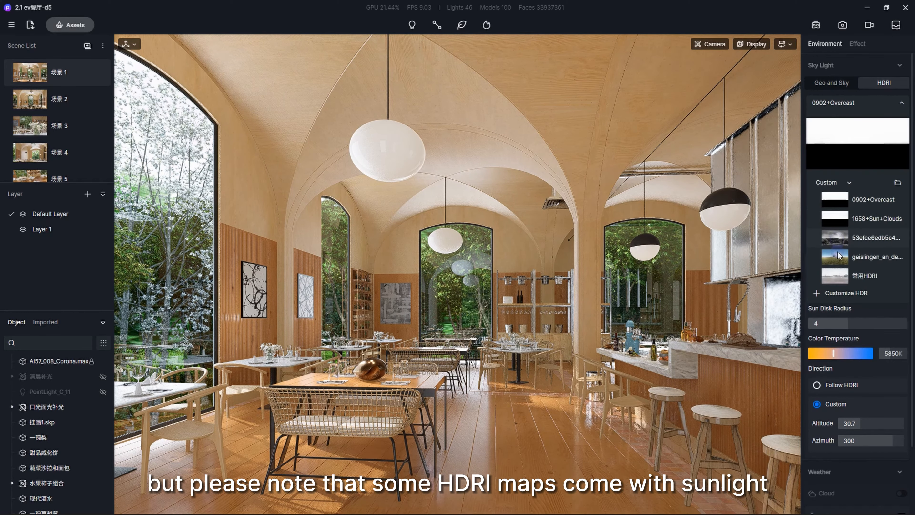
left_click(835, 275)
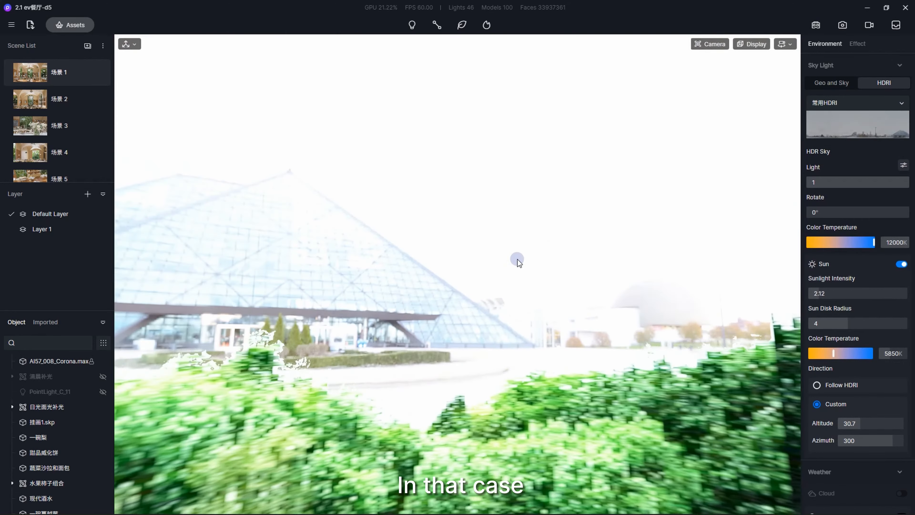
Set the HDRI sky light to 0.54 and its color temperature to 6650K, then rotate the HDRI background.
right_click_drag(459, 267, 451, 259)
left_click(856, 44)
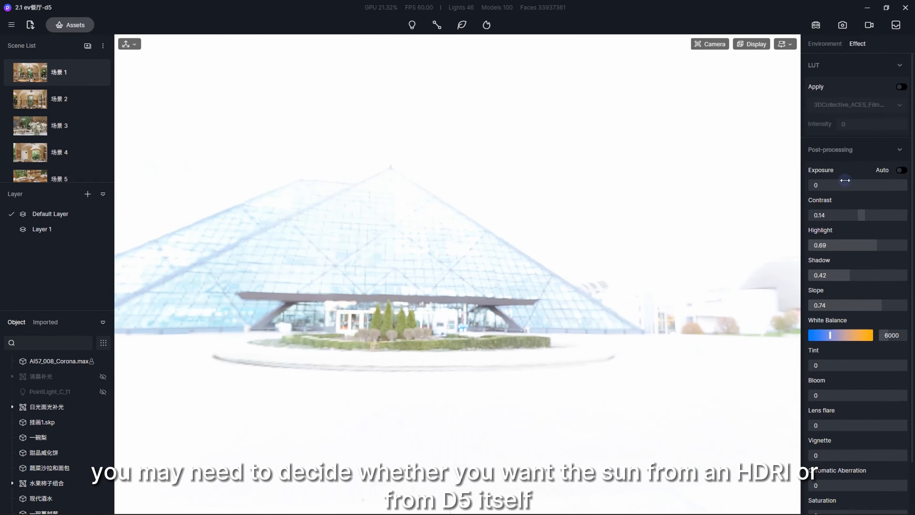
left_click(828, 43)
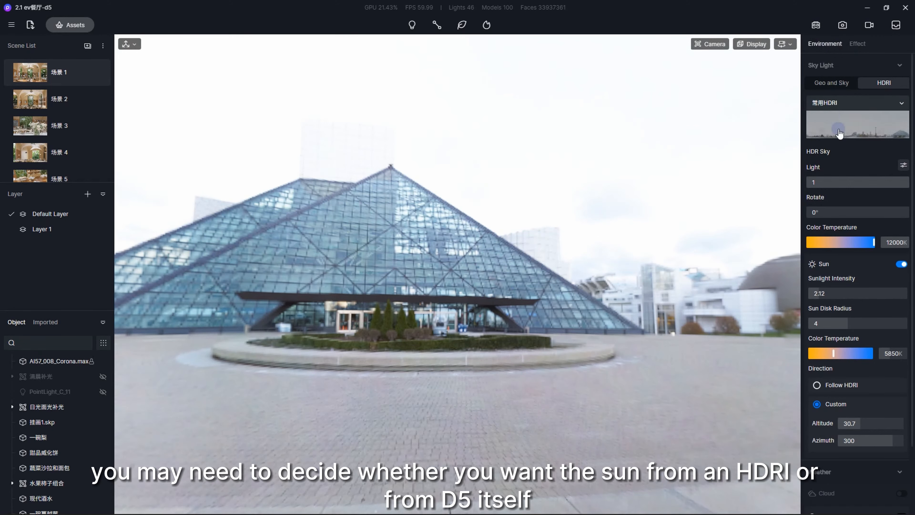
scroll(839, 135, "down", 1)
left_click(861, 155)
left_click_drag(853, 212, 835, 213)
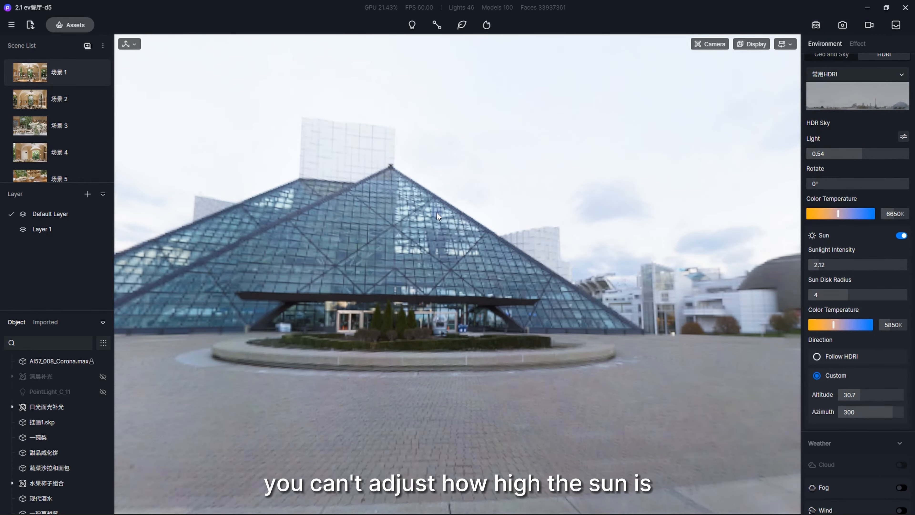
left_click_drag(848, 185, 873, 176)
left_click_drag(864, 180, 905, 184)
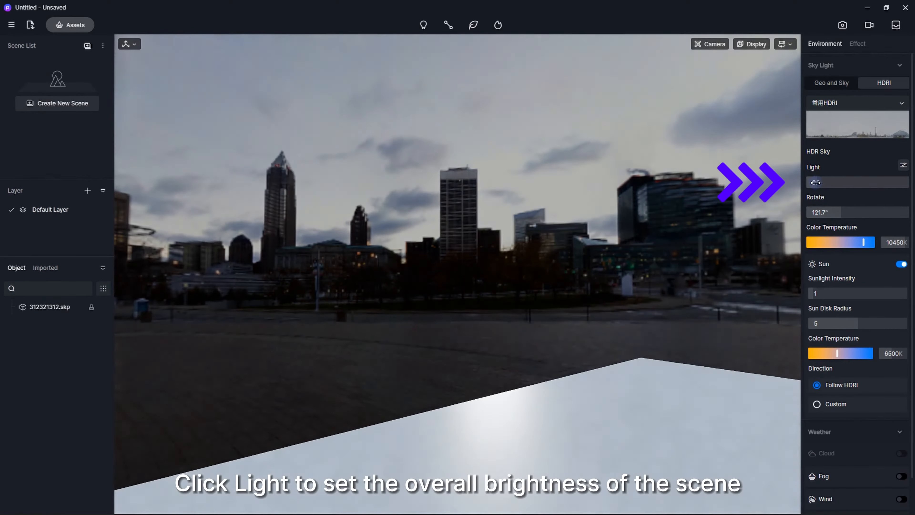
Raise the HDRI light to 1 in the city scene and shift the sky color temperature toward blue.
left_click_drag(815, 183, 908, 178)
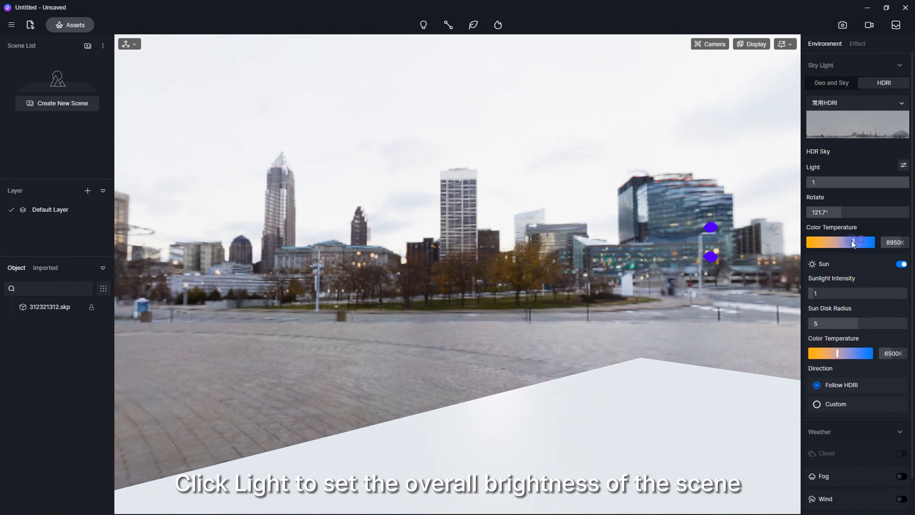
left_click_drag(852, 242, 872, 241)
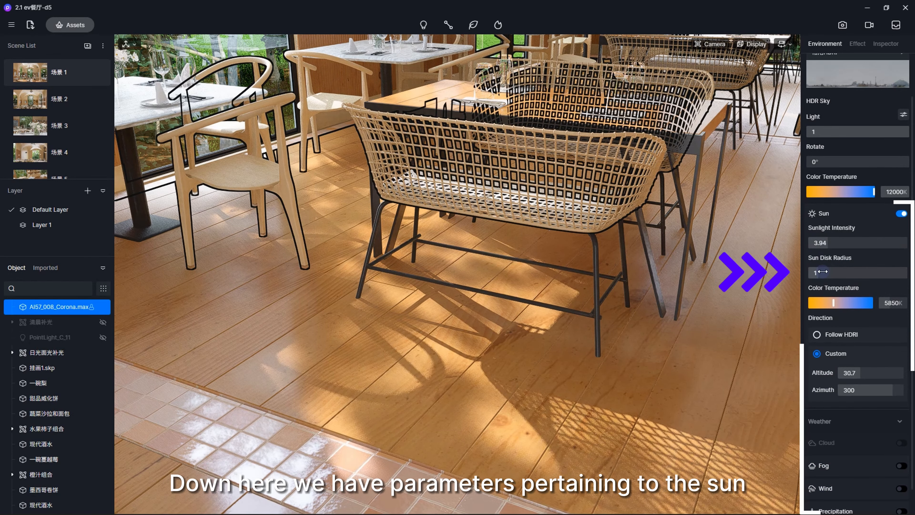
Increase the sun disk radius to 5 and then higher to soften the bench shadows on the floor.
left_click_drag(825, 272, 873, 274)
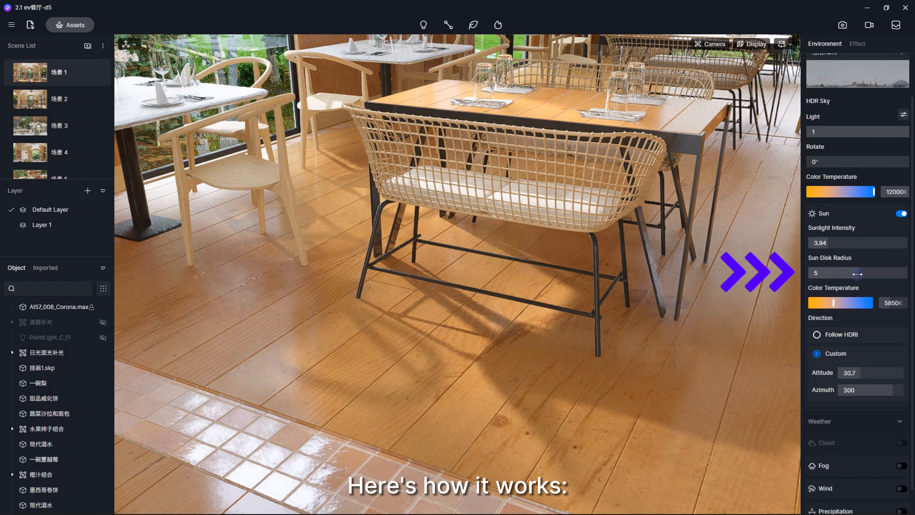
left_click_drag(859, 273, 901, 269)
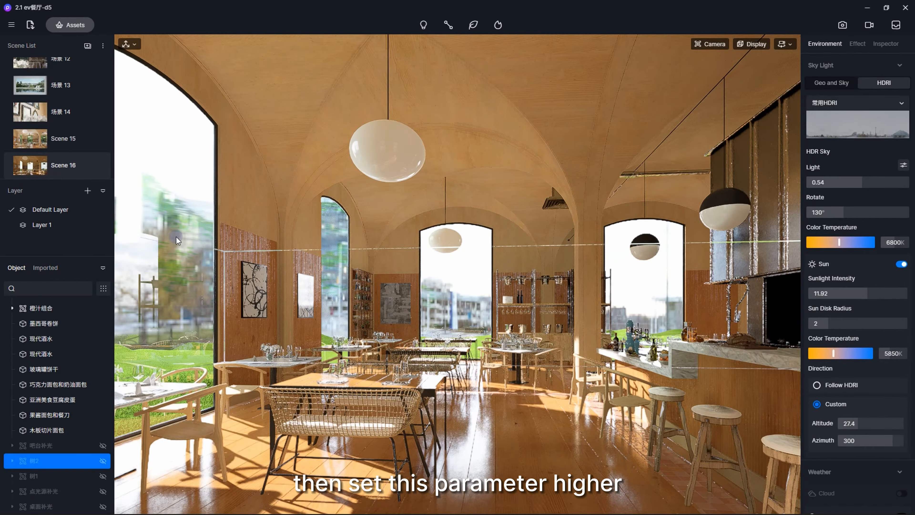
Apply the custom HDRI 088_1 with light 1, color temperature 12000K and rotation 130°.
left_click(851, 109)
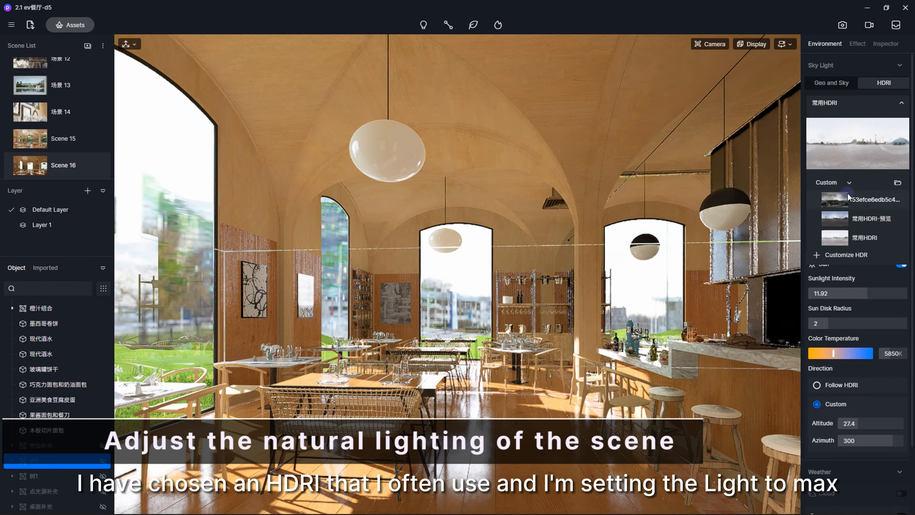
left_click(886, 106)
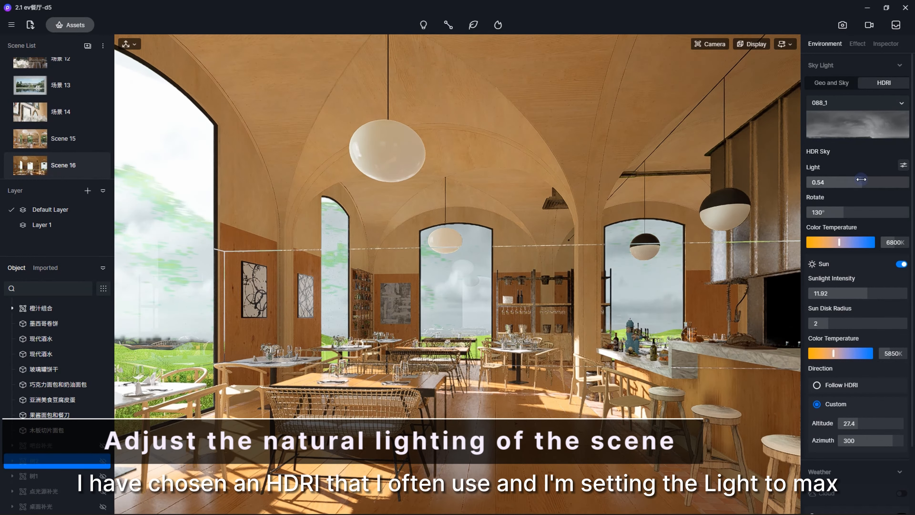
left_click_drag(861, 179, 905, 180)
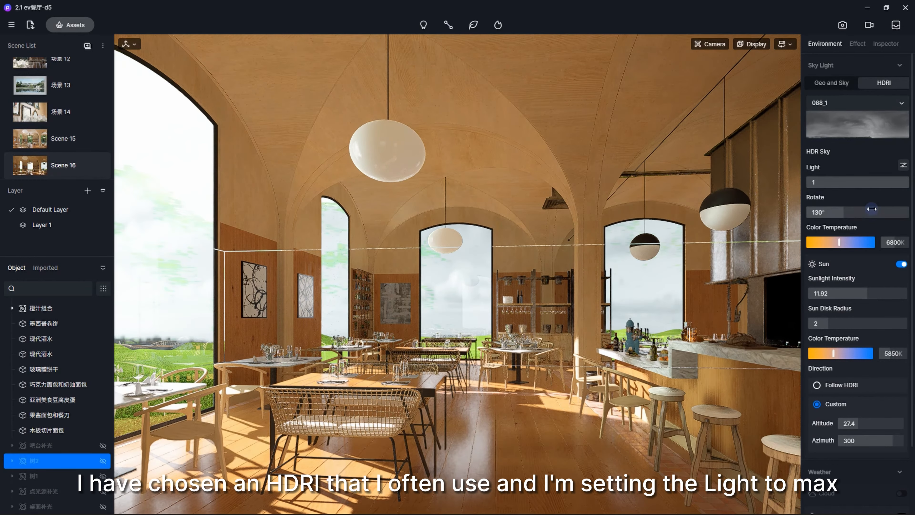
left_click_drag(840, 242, 868, 244)
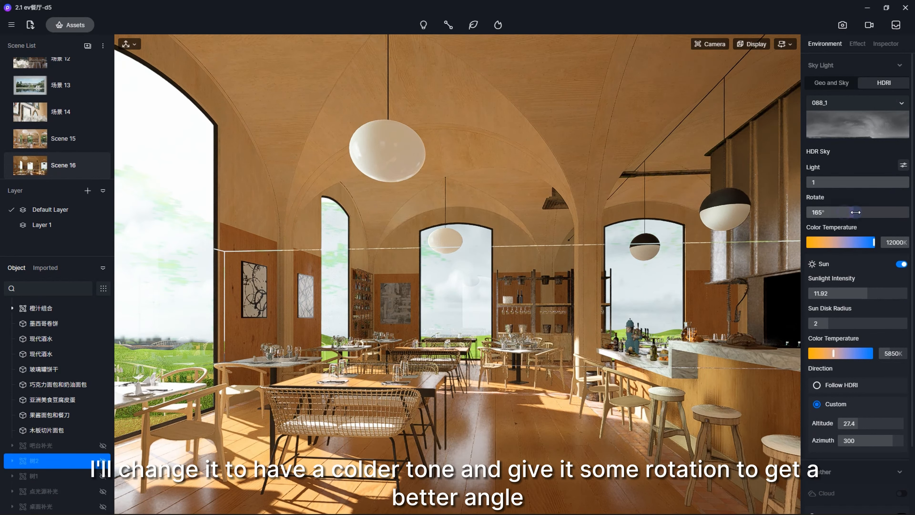
left_click_drag(855, 212, 827, 209)
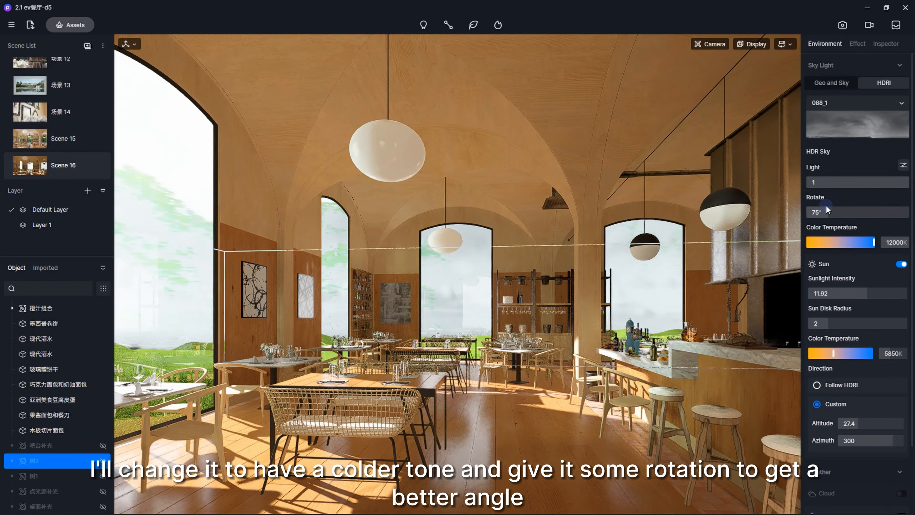
left_click_drag(827, 208, 843, 211)
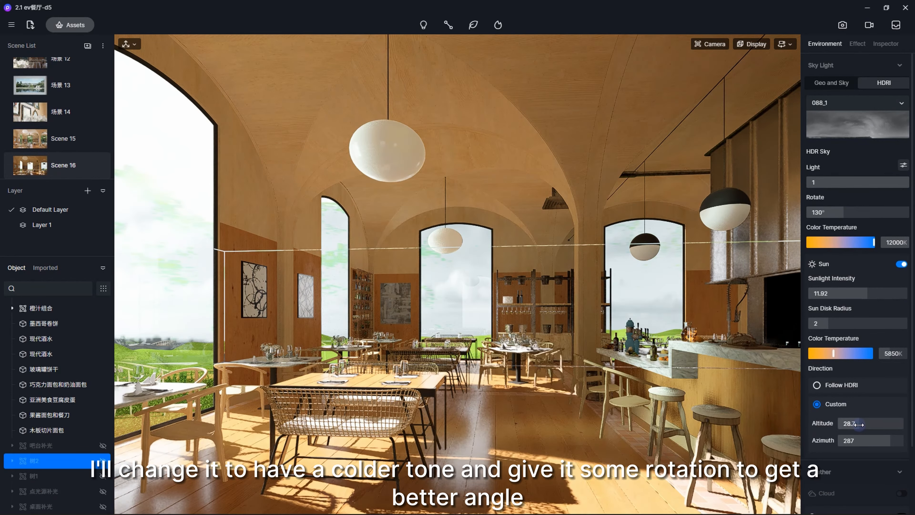
Set the sun to altitude 50.9, azimuth 287, intensity 2.79 and disk radius 8, and update Scene 16 with this lighting.
left_click_drag(866, 424, 878, 426)
left_click_drag(879, 426, 875, 426)
left_click_drag(854, 293, 886, 323)
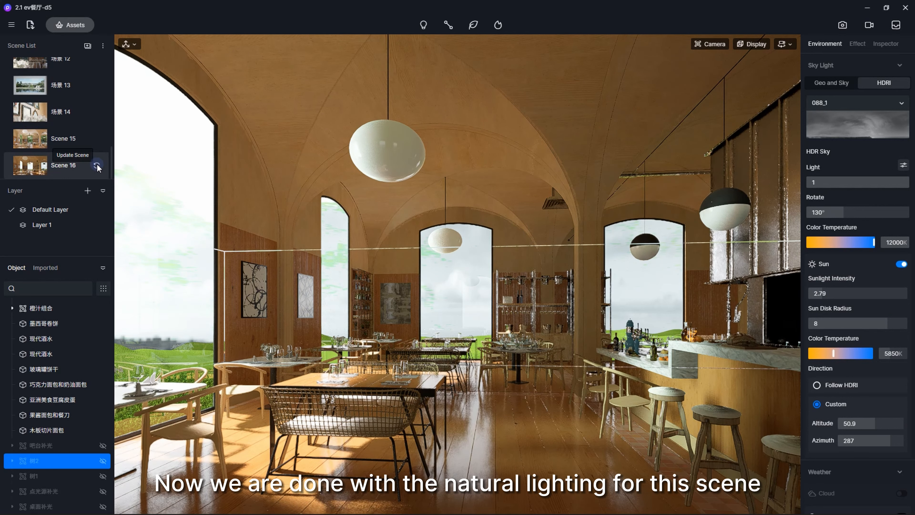
left_click(96, 166)
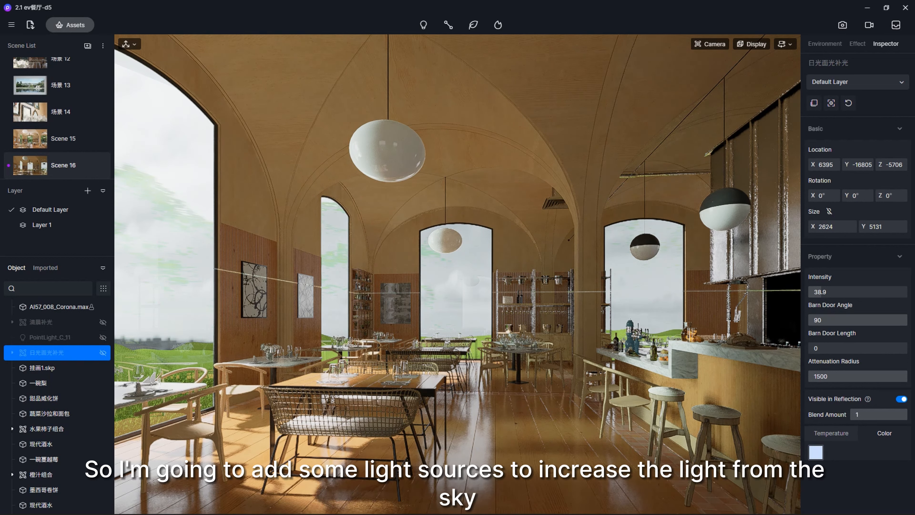
Move the camera outside to face the arched windows and set the post-processing exposure to -0.02.
right_click_drag(275, 288, 864, 138)
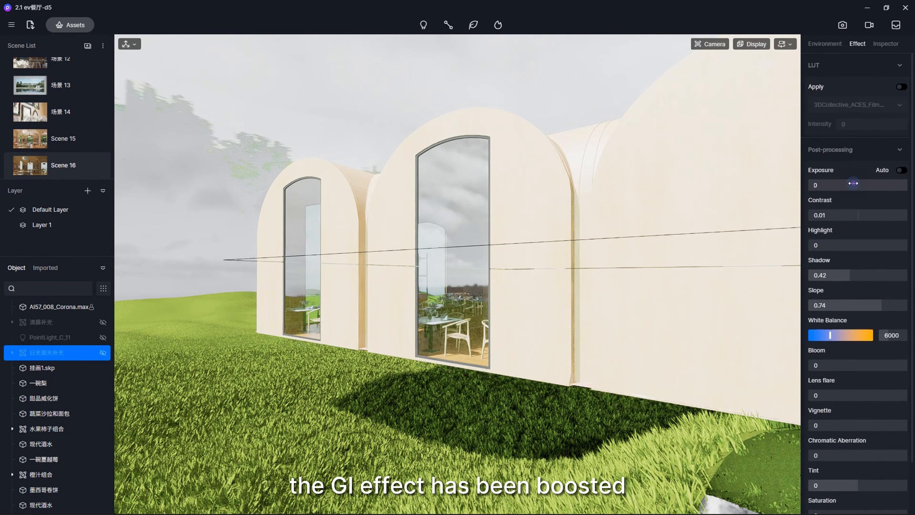
mouse_move(852, 183)
left_mouse_down()
mouse_move(844, 184)
mouse_move(857, 185)
left_mouse_up()
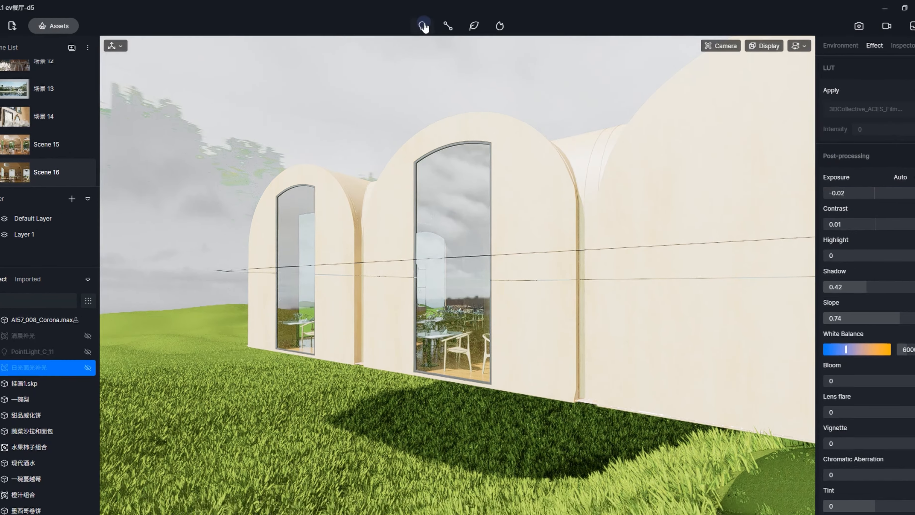
Add a rectangular light outside the middle arched window and rotate it to 270° about X, parallel to the glass.
left_click(423, 26)
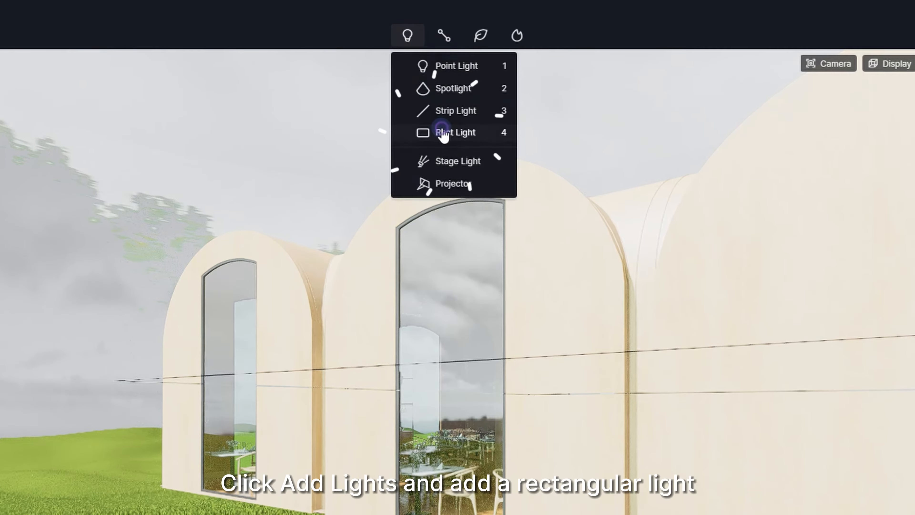
left_click(441, 130)
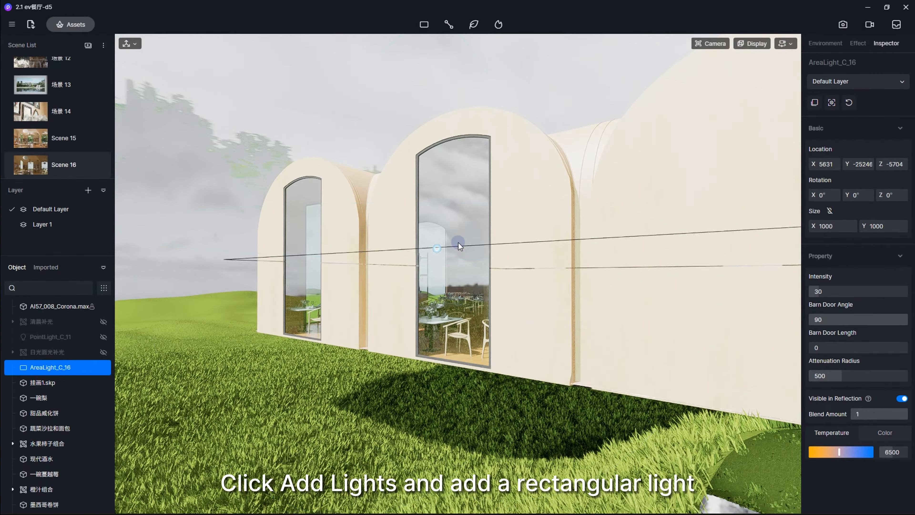
left_click(457, 357)
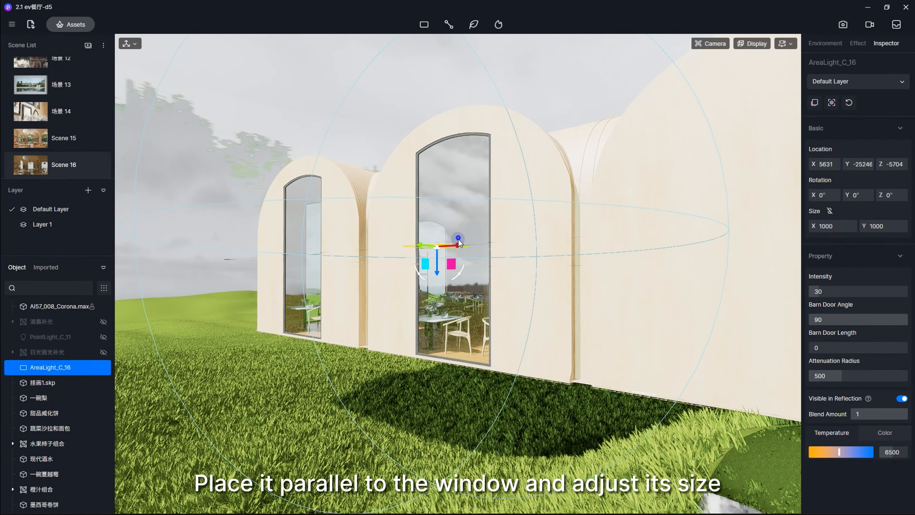
right_click_drag(458, 266, 465, 345)
scroll(465, 345, "up", 3)
left_click_drag(391, 294, 429, 290)
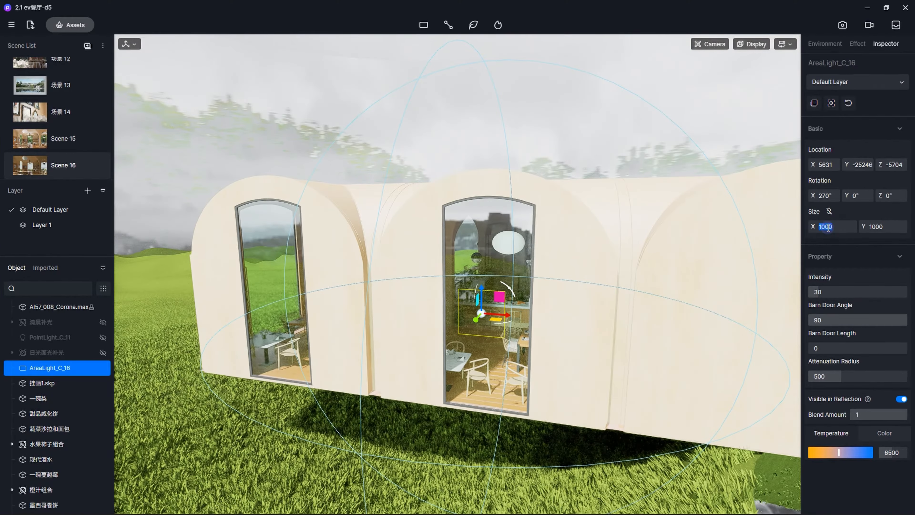
Size the rectangular light slightly larger than the window, with X 2500 and Y 5000.
left_click(840, 226)
type("3000")
key("Tab")
type("5000")
key("Return")
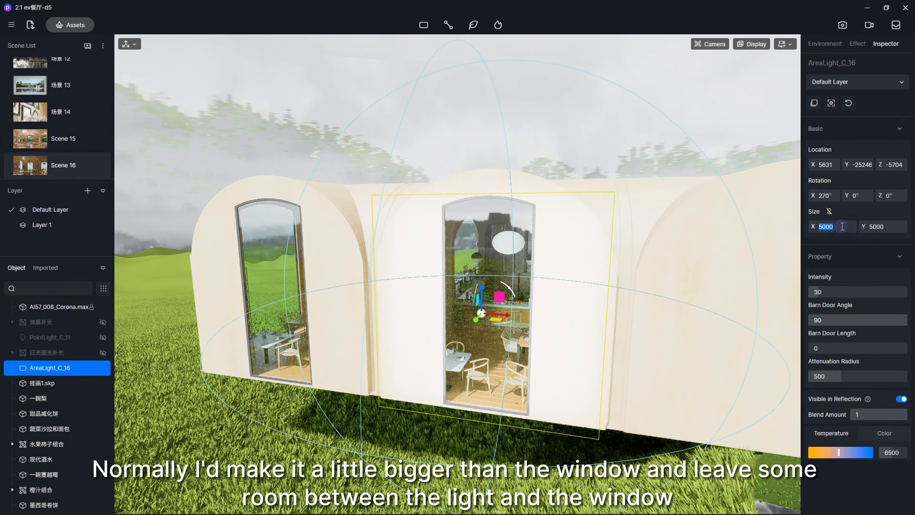
type("2500")
key("Return")
right_click_drag(645, 306, 452, 257)
scroll(511, 226, "up", 3)
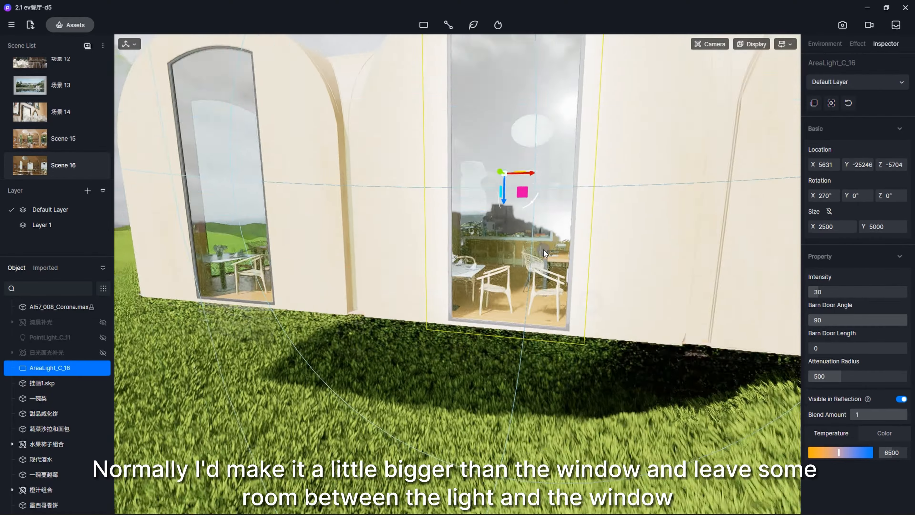
Give the rectangular light a pale blue color with HSV 220, 20, 100.
left_click(870, 433)
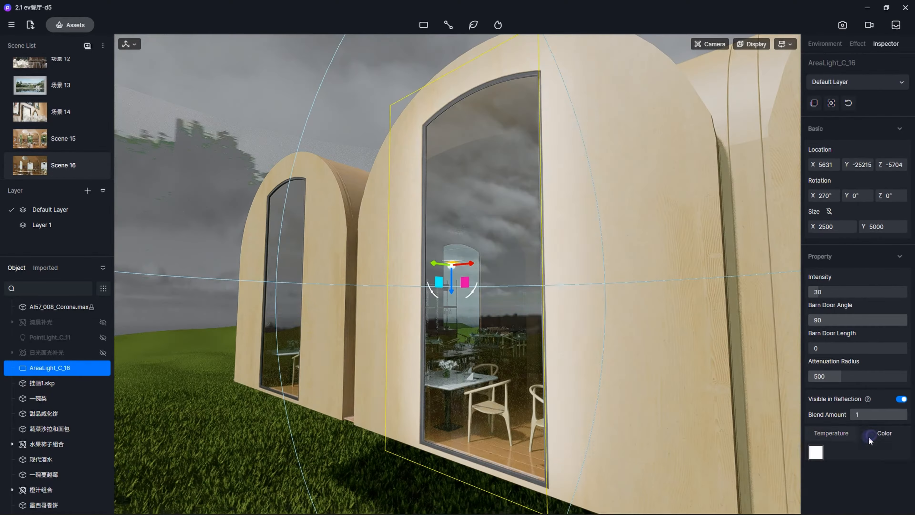
left_click(815, 452)
scroll(816, 452, "down", 2)
left_click_drag(846, 470, 832, 489)
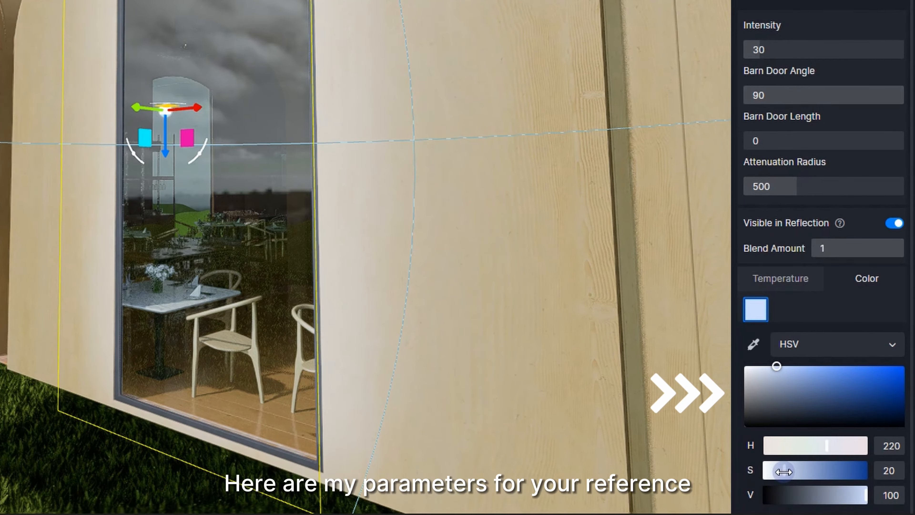
Copy the rectangular light to the neighbouring arched window and set the attenuation radius of all the window lights to 1500.
right_click_drag(561, 342, 481, 295)
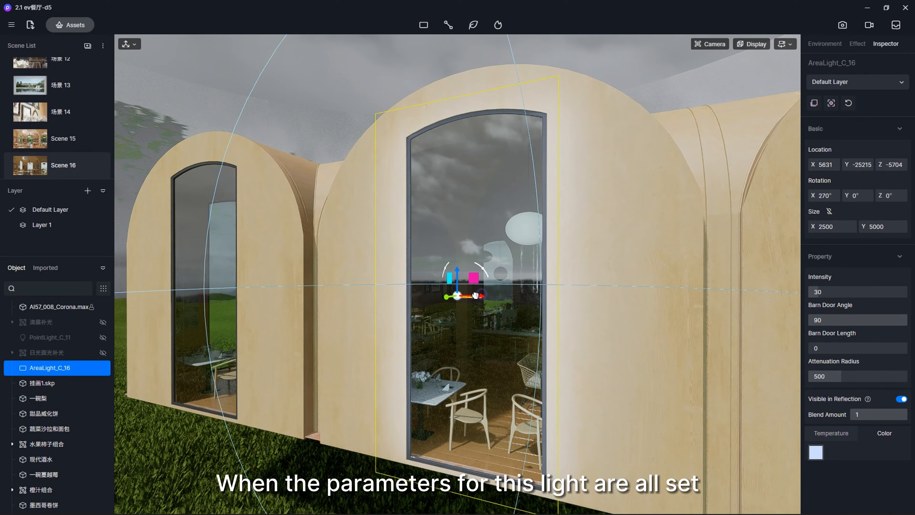
left_click_drag(476, 294, 213, 274)
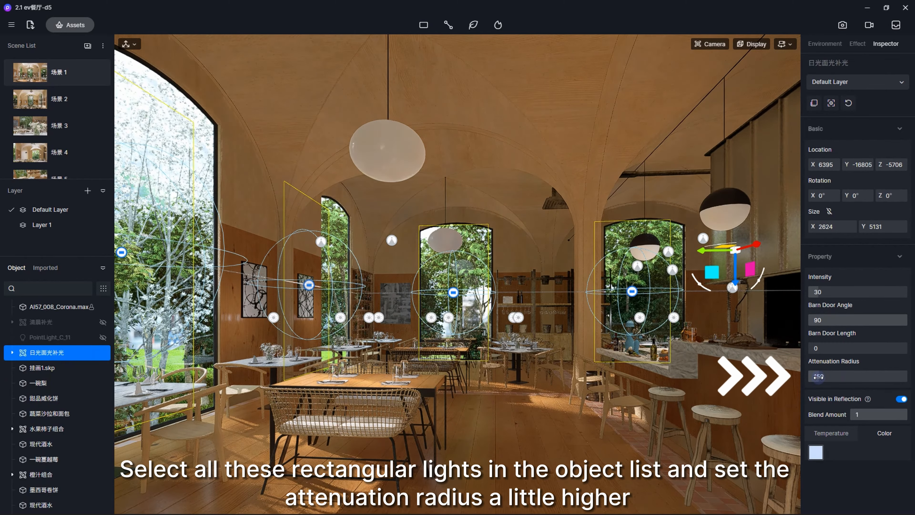
left_click_drag(821, 376, 913, 375)
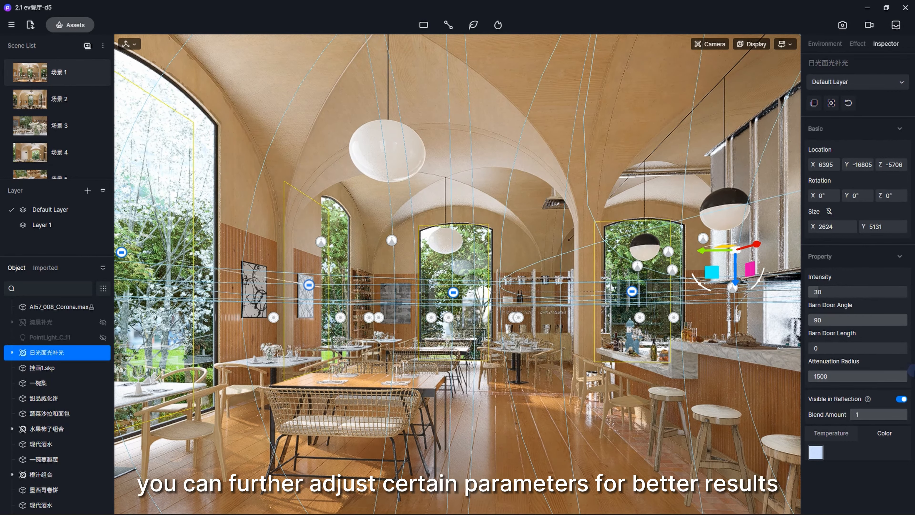
Set the post-processing exposure of 场景 1 to -0.02 and fine-tune its contrast.
left_click(857, 44)
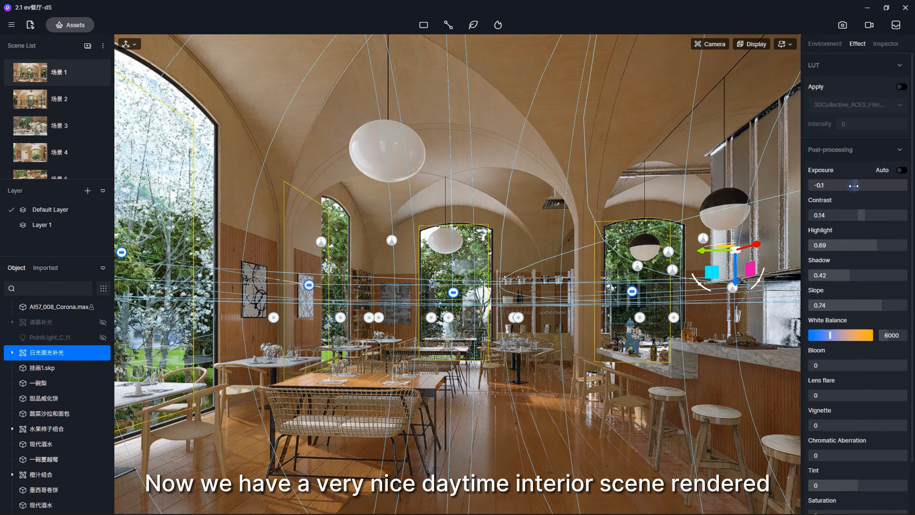
left_click_drag(855, 185, 855, 185)
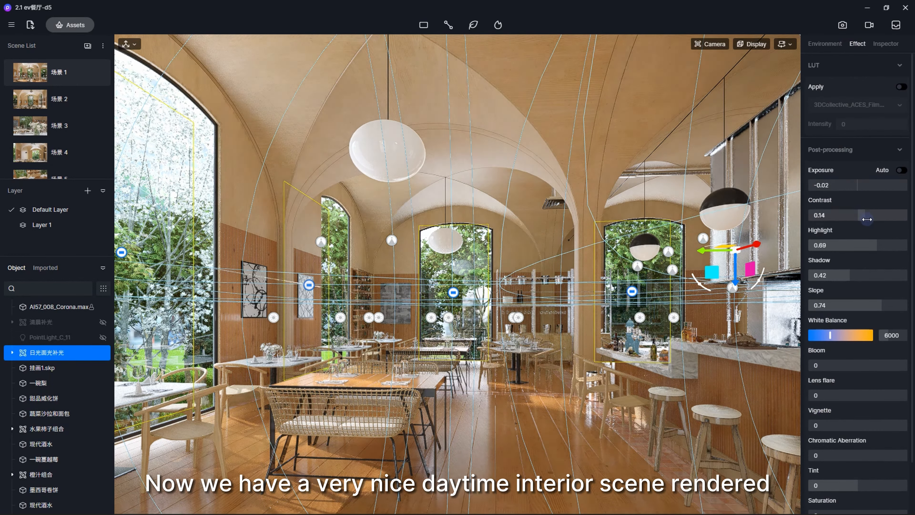
left_click_drag(861, 219, 861, 220)
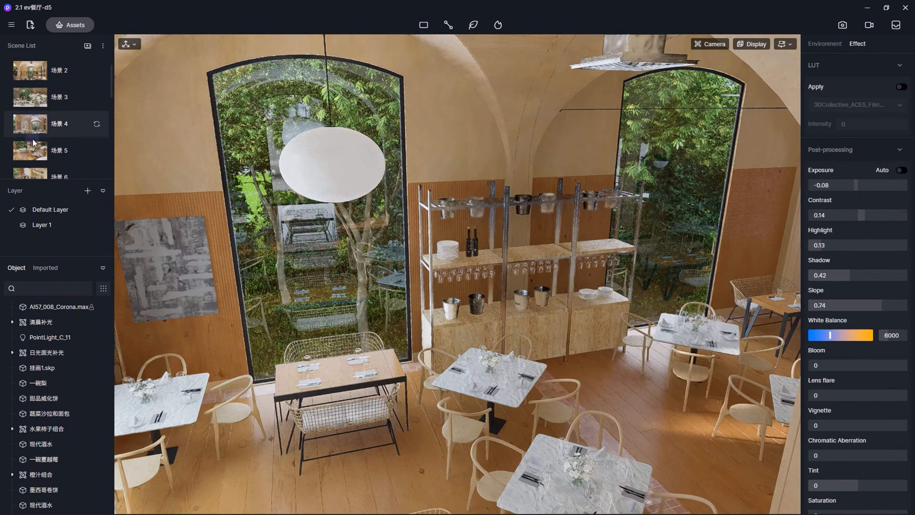
Review the lighting in 场景 5 and 场景 6, and slightly lower the exposure in 场景 6.
scroll(28, 154, "down", 1)
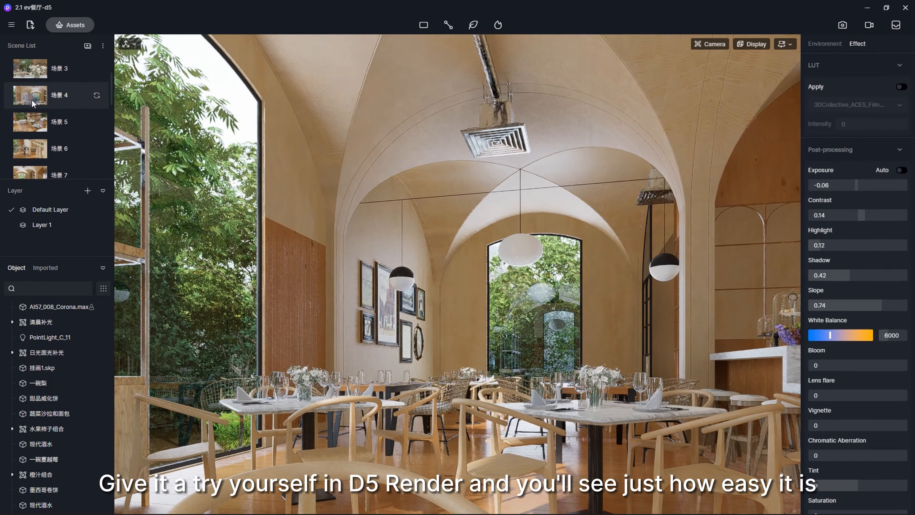
left_click(32, 122)
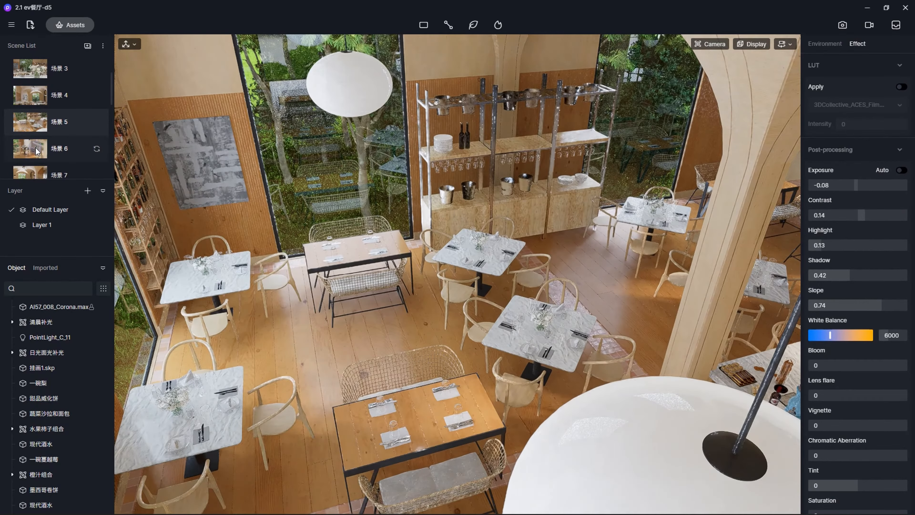
left_click(35, 148)
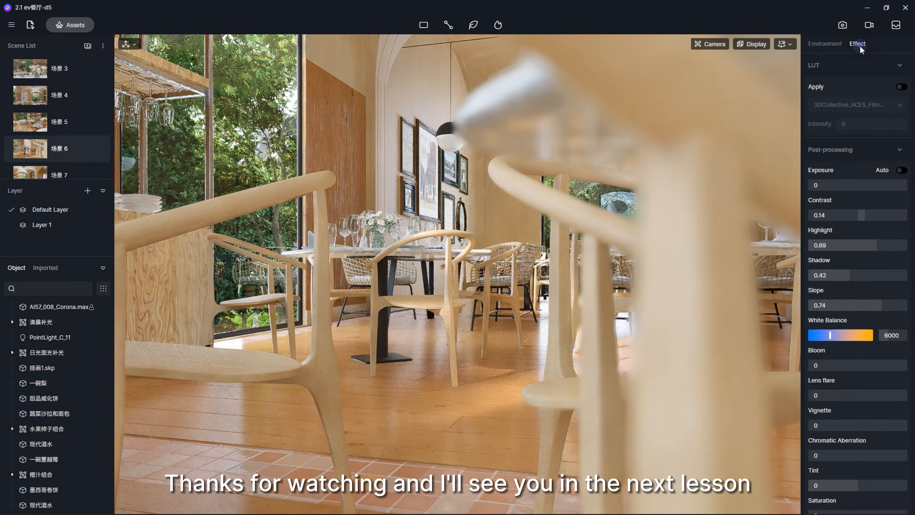
left_click_drag(857, 186, 852, 187)
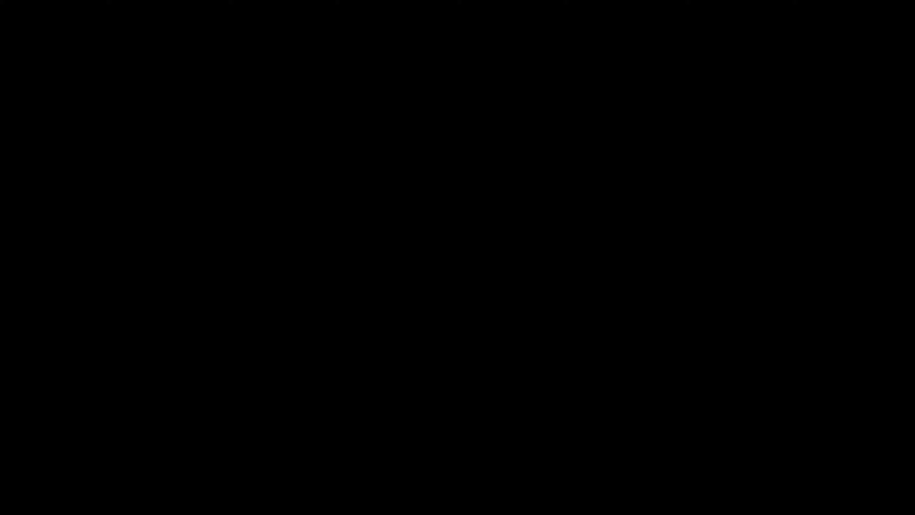